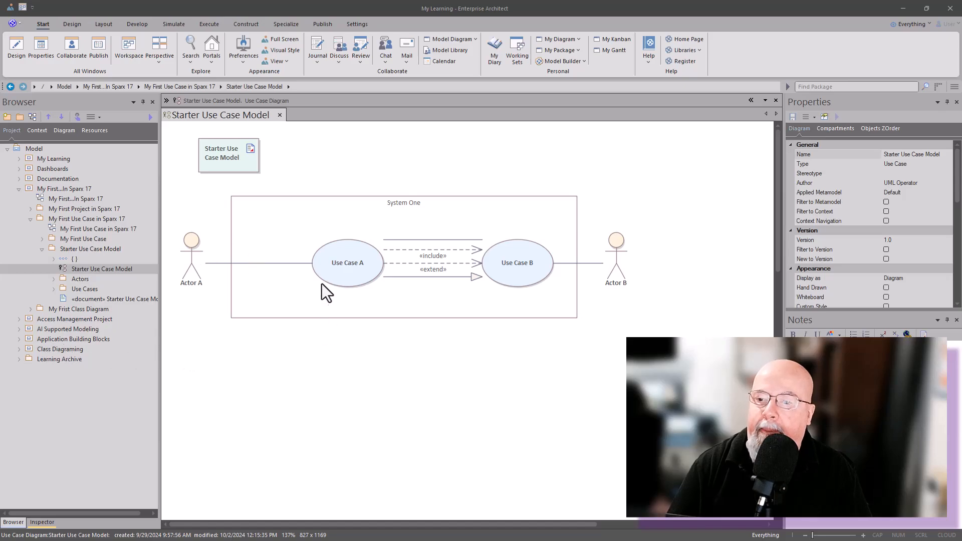
Step: Inspect Use Case A and its connectors to Use Case B, including the properties of the Generalization connector
left_click(339, 272)
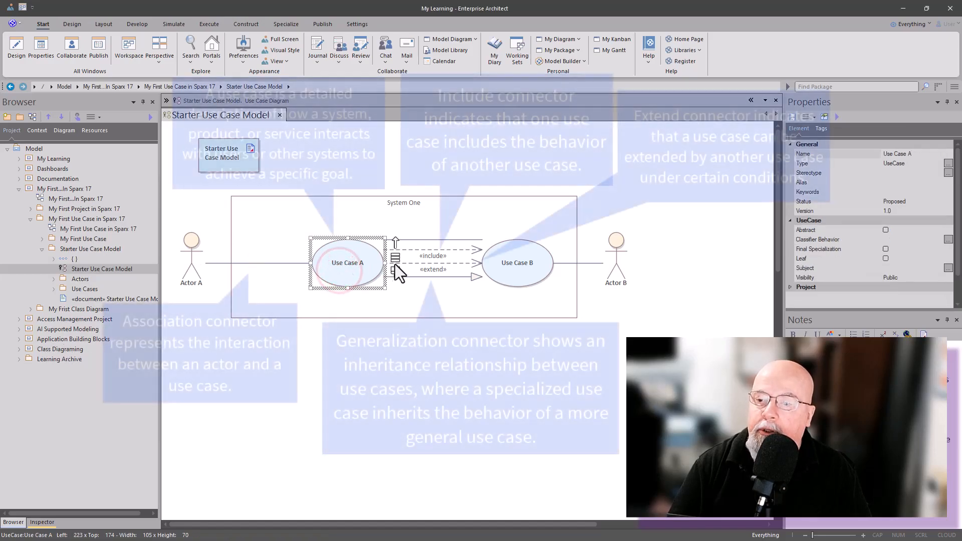
left_click(427, 241)
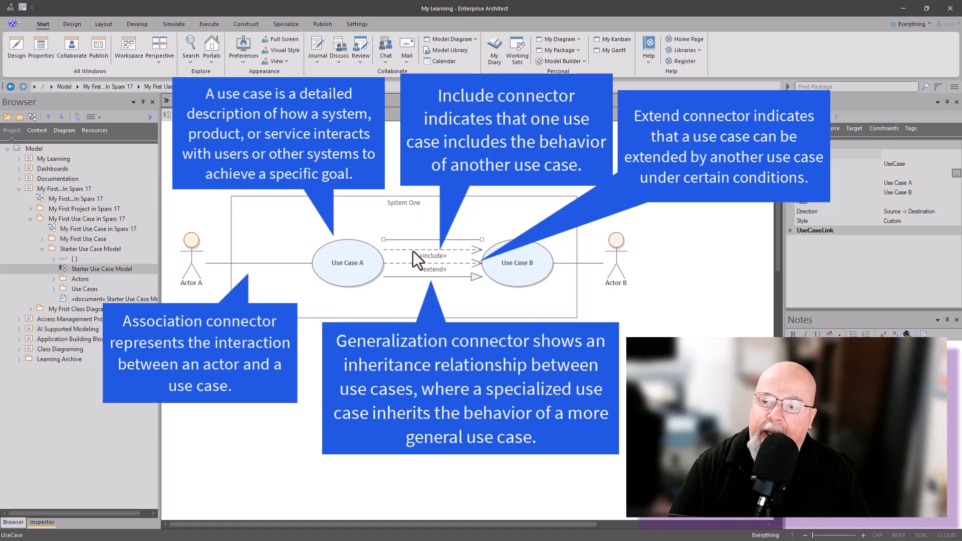
left_click(407, 276)
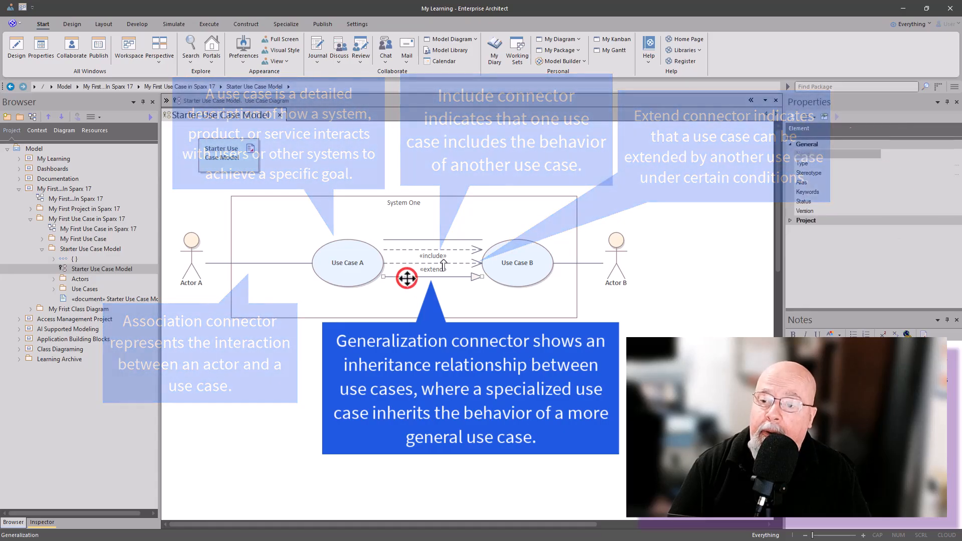
double_click(407, 277)
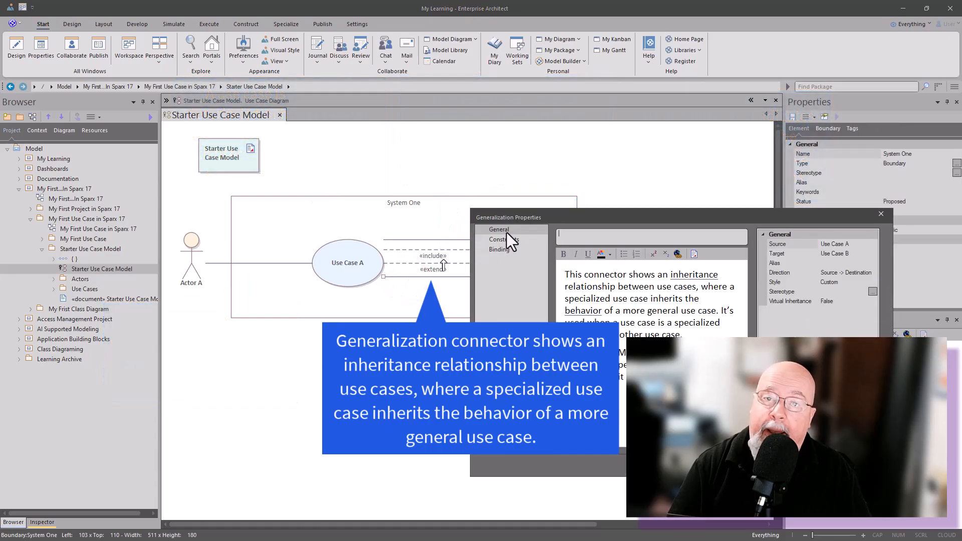
left_click(880, 214)
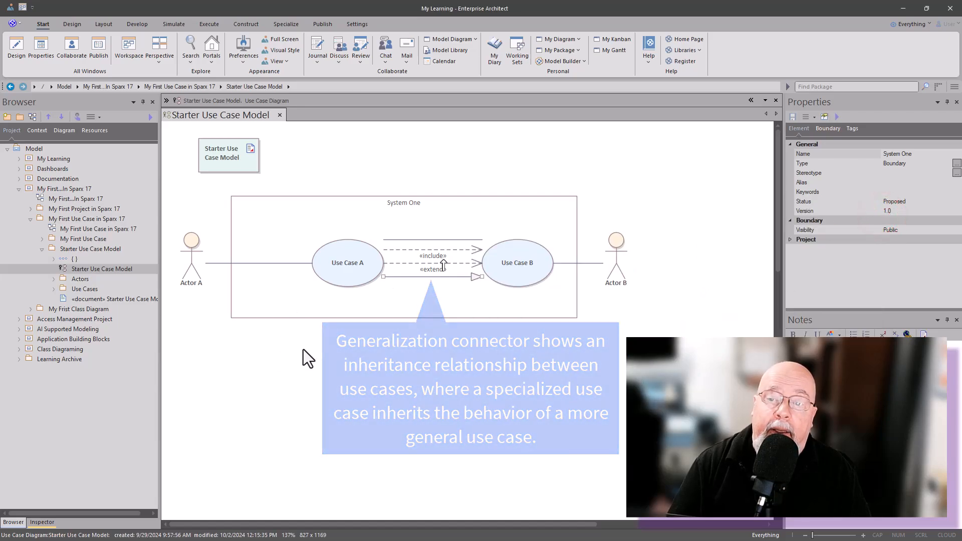
left_click(346, 215)
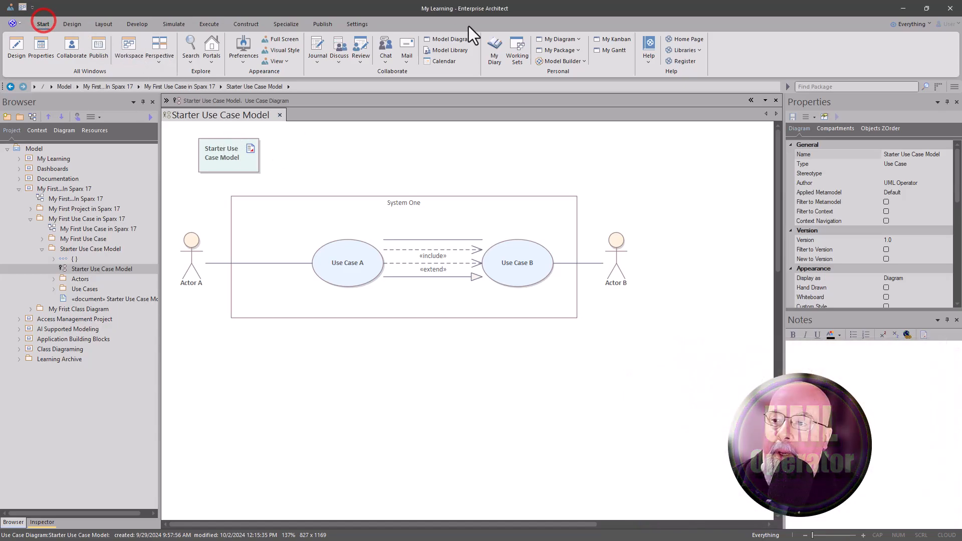
Step: Open the user guide's Use Case Diagram topic under Modeling Languages, Unified Modeling Language (UML), UML Behavioral Models
left_click(650, 50)
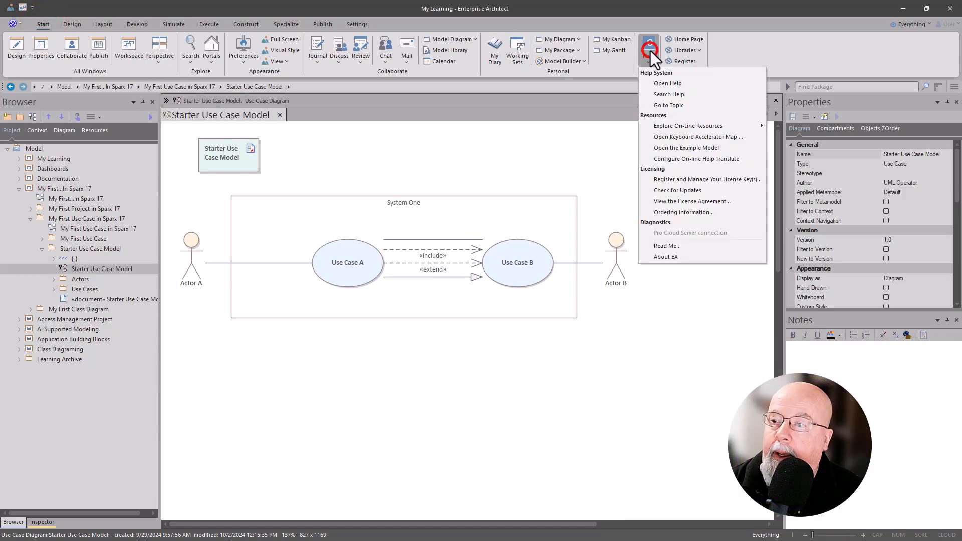
left_click(661, 83)
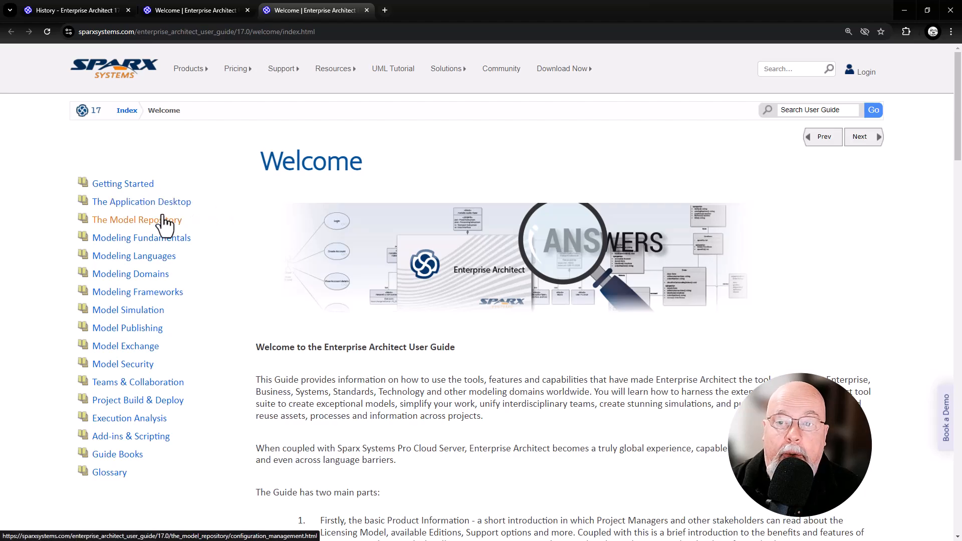
left_click(144, 257)
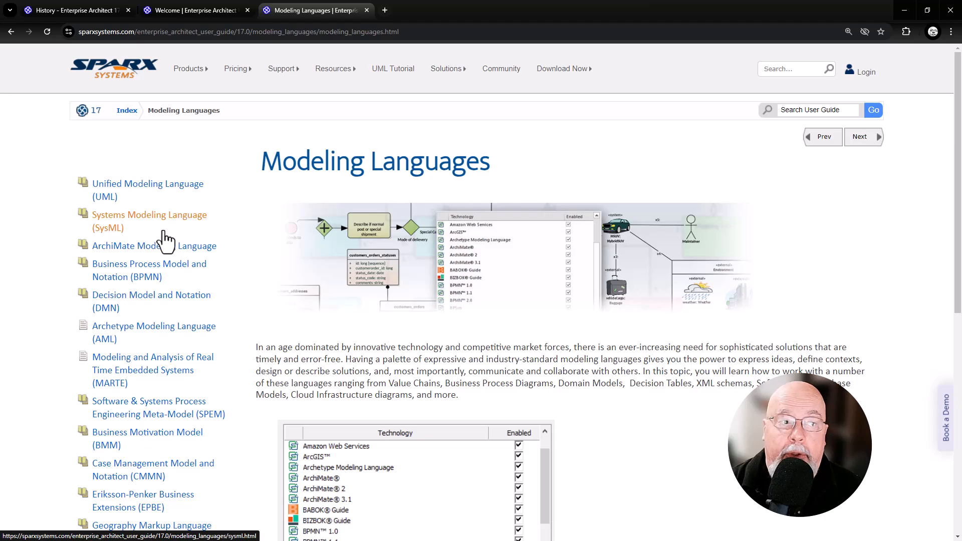
left_click(151, 181)
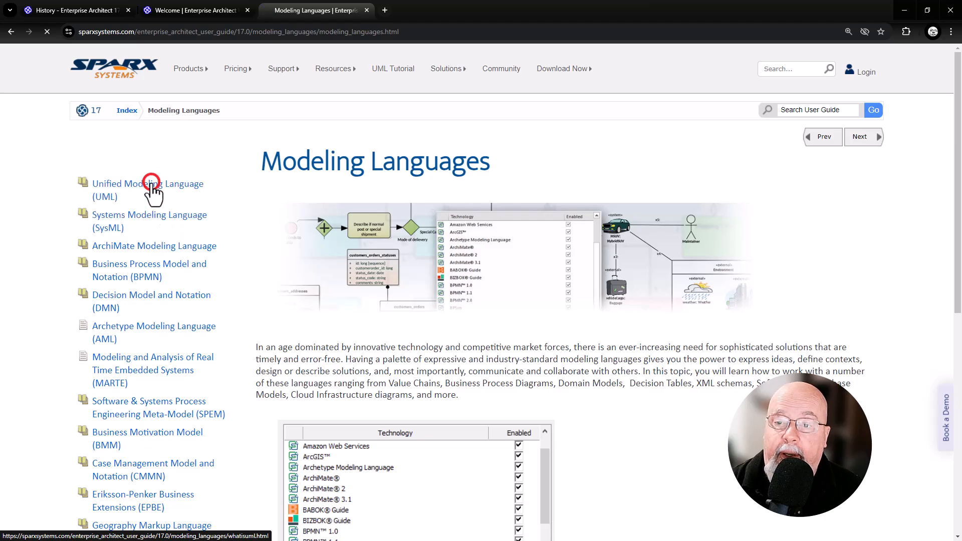
left_click(132, 222)
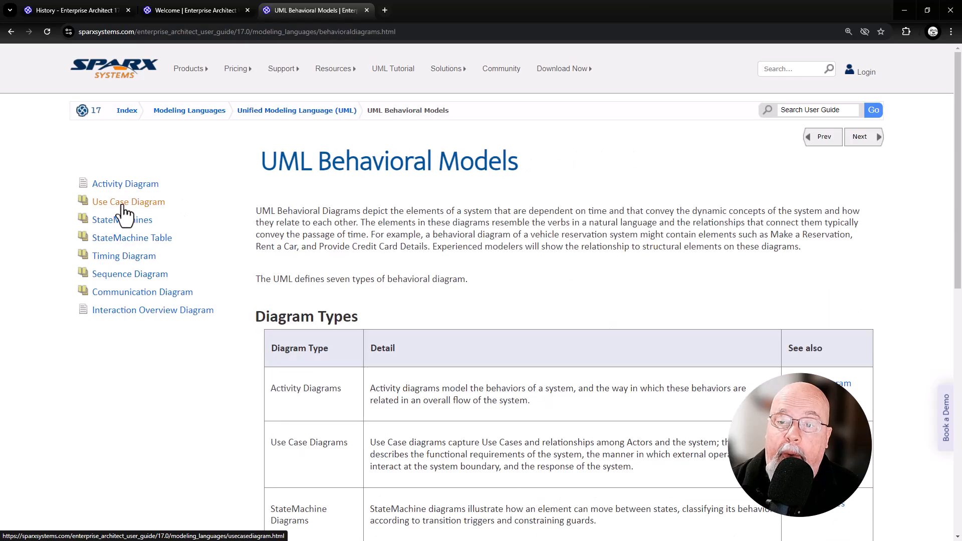
left_click(122, 204)
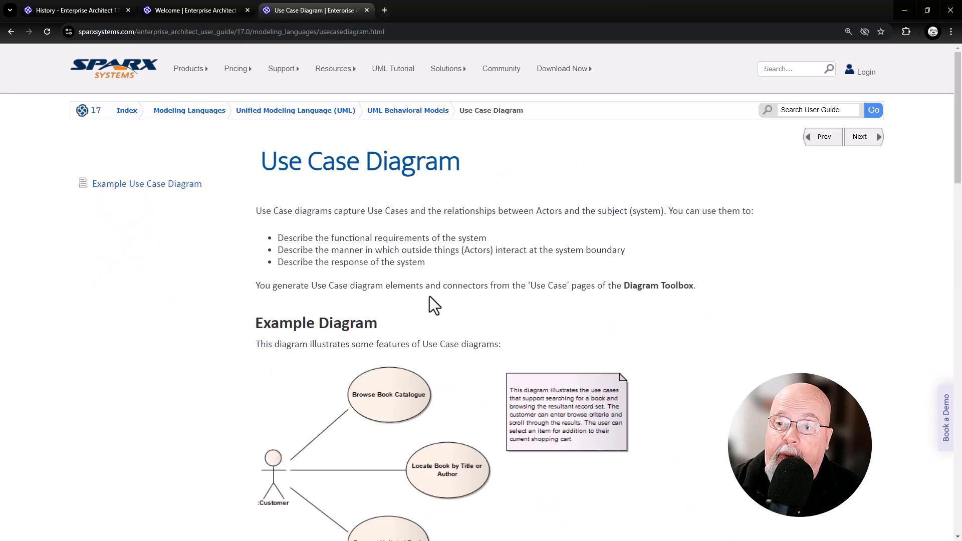
Step: Review the use case element and connector descriptions on the Use Case Diagram help page
scroll(432, 304, "down", 15)
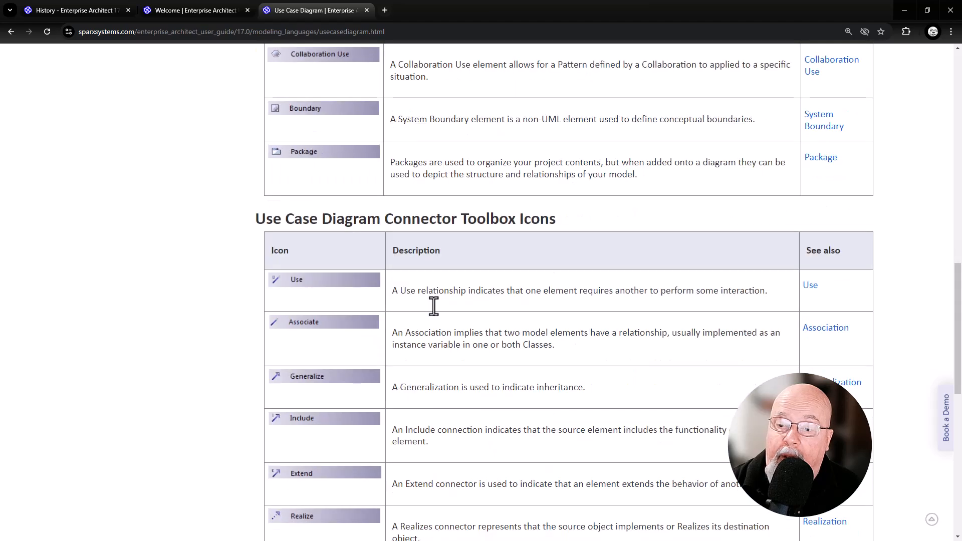
scroll(433, 305, "down", 10)
scroll(433, 306, "up", 6)
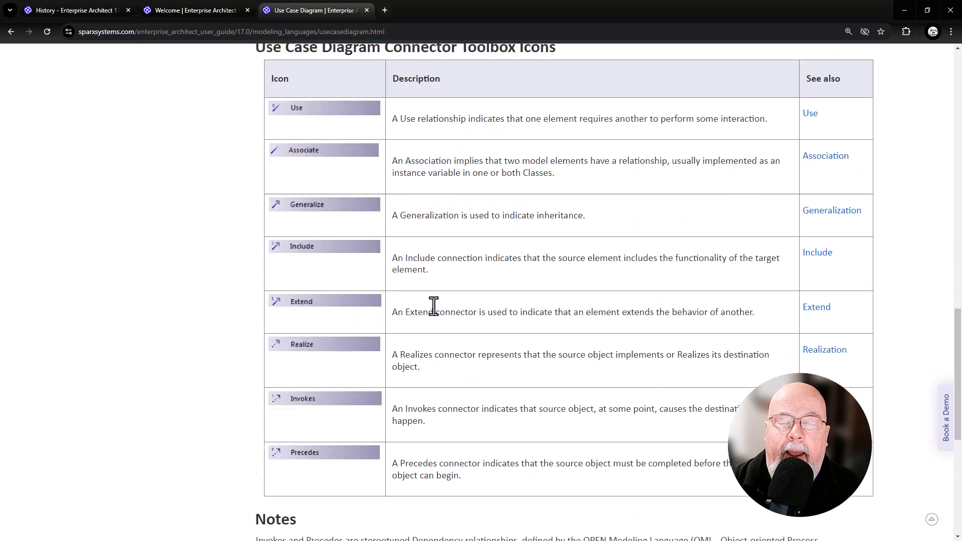
scroll(434, 305, "up", 18)
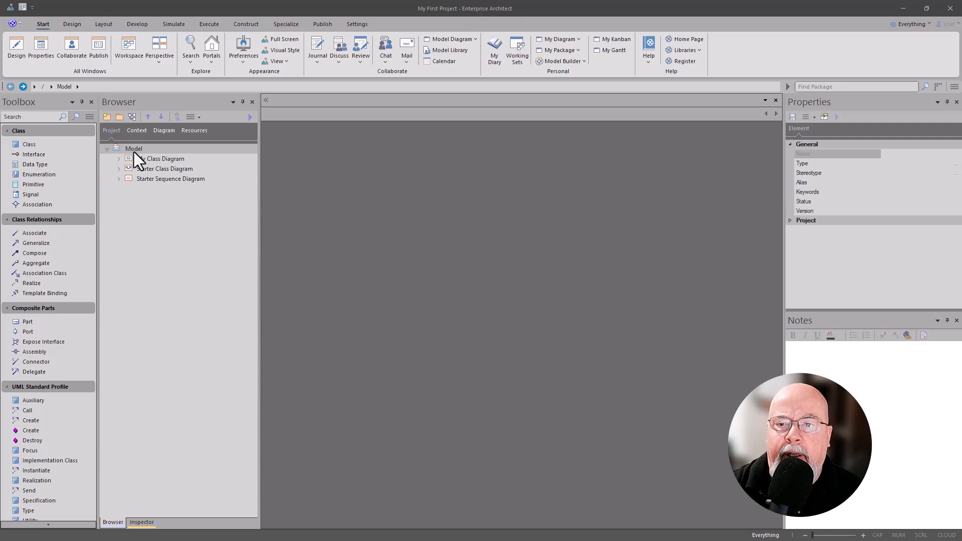
Step: Open the Model Builder for the Model root, expand the Use Case Diagrams patterns and collapse the Sequence Diagrams group
left_click(134, 152)
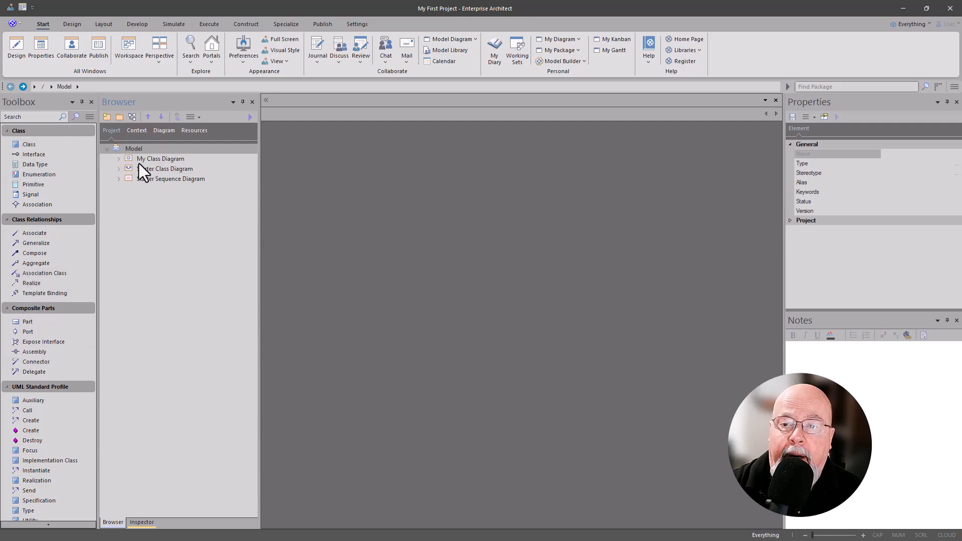
left_click(107, 117)
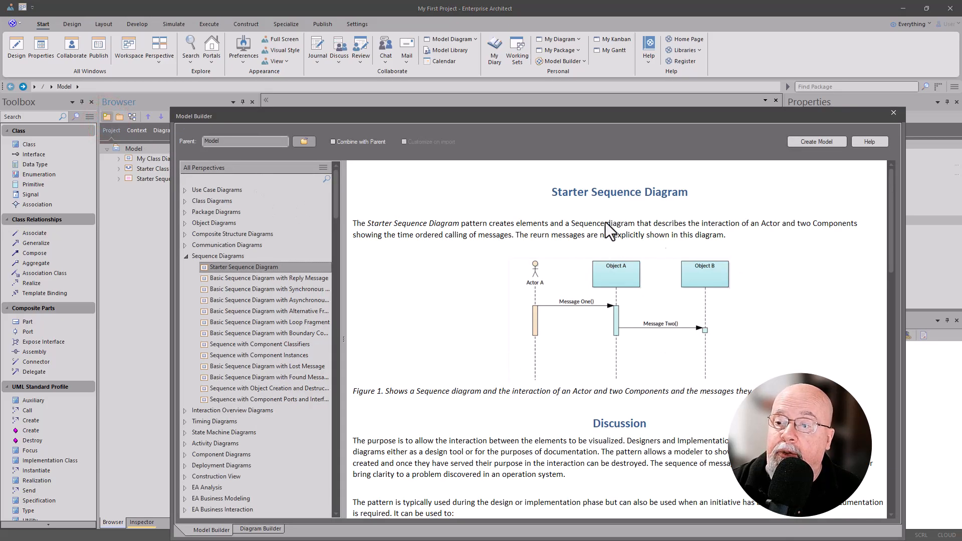
left_click(183, 190)
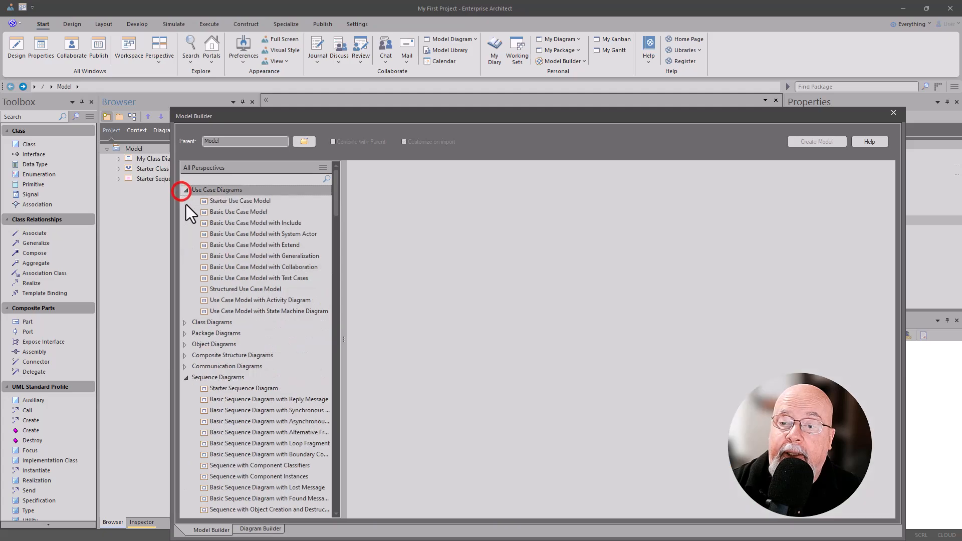
left_click(186, 377)
left_click(224, 193)
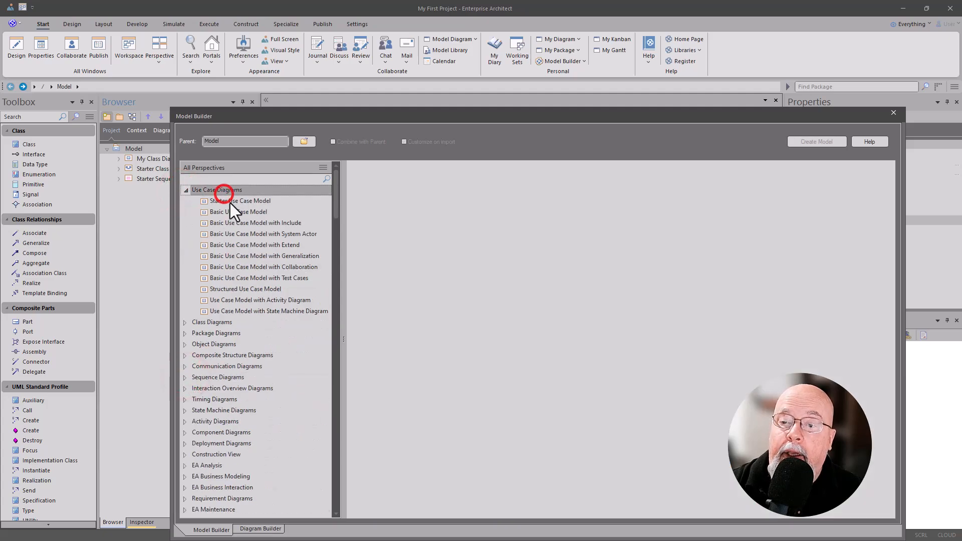
Step: Preview the use case patterns from Starter Use Case Model through Basic Use Case Model with Test Cases
left_click(230, 202)
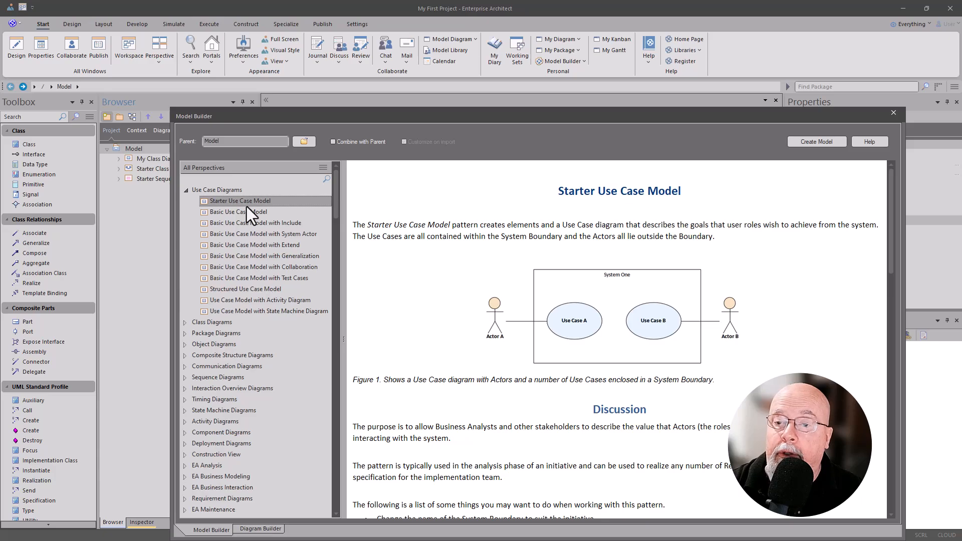
left_click(235, 212)
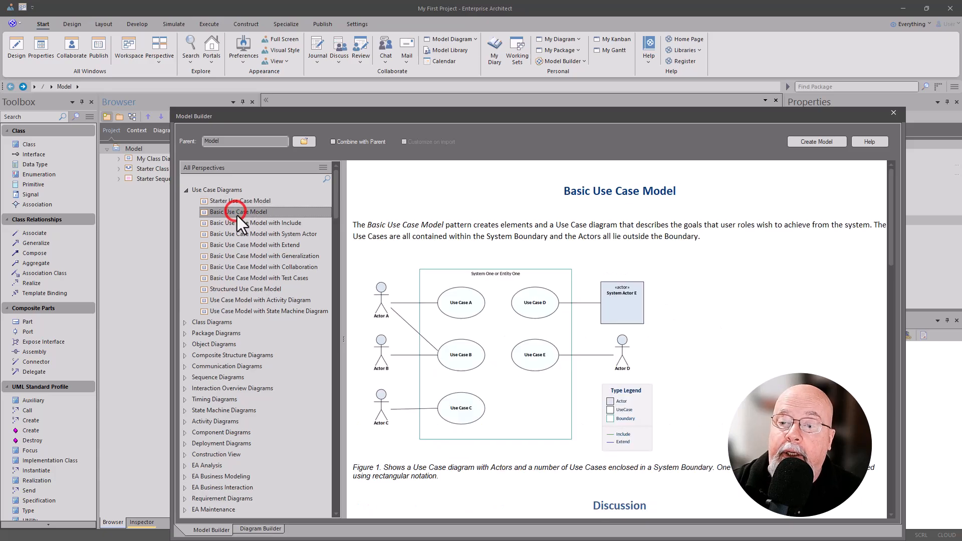
left_click(235, 223)
left_click(235, 233)
left_click(233, 244)
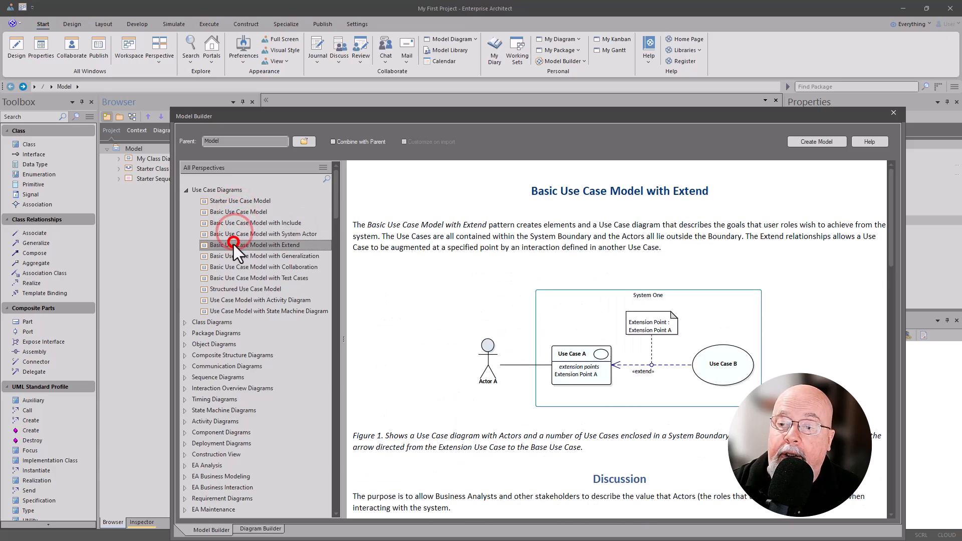
left_click(235, 256)
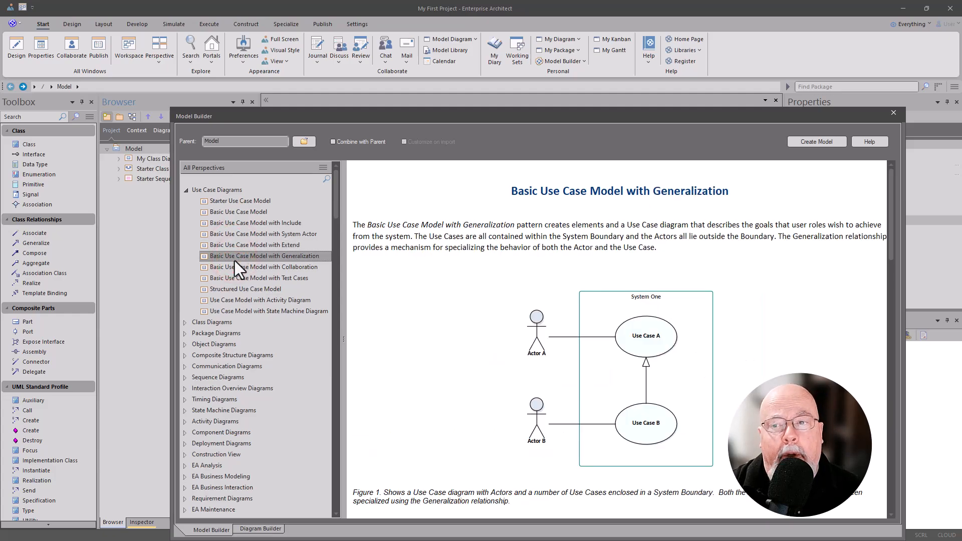
left_click(230, 267)
left_click(234, 279)
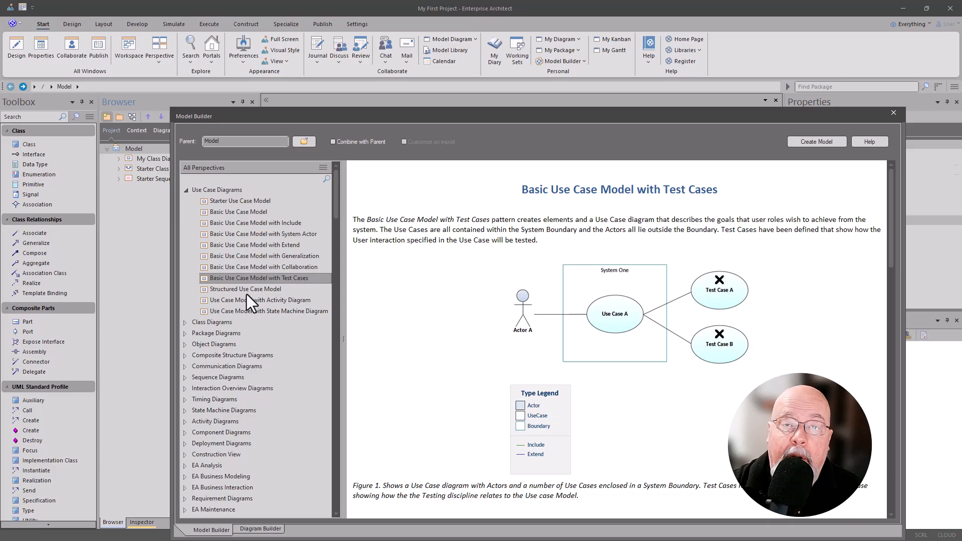
Step: Create a model from the Starter Use Case Model pattern under the Model root and open its use case diagram
left_click(237, 201)
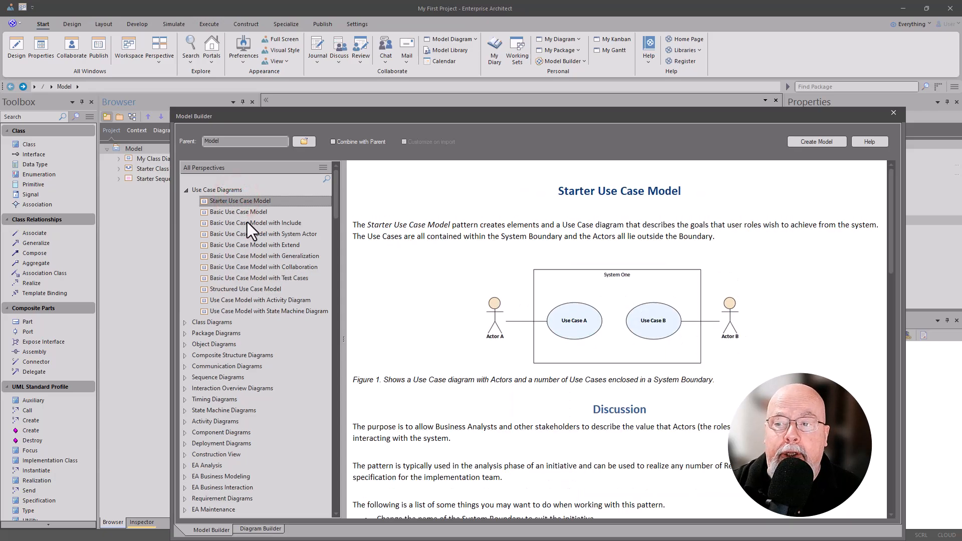
left_click(213, 144)
double_click(216, 141)
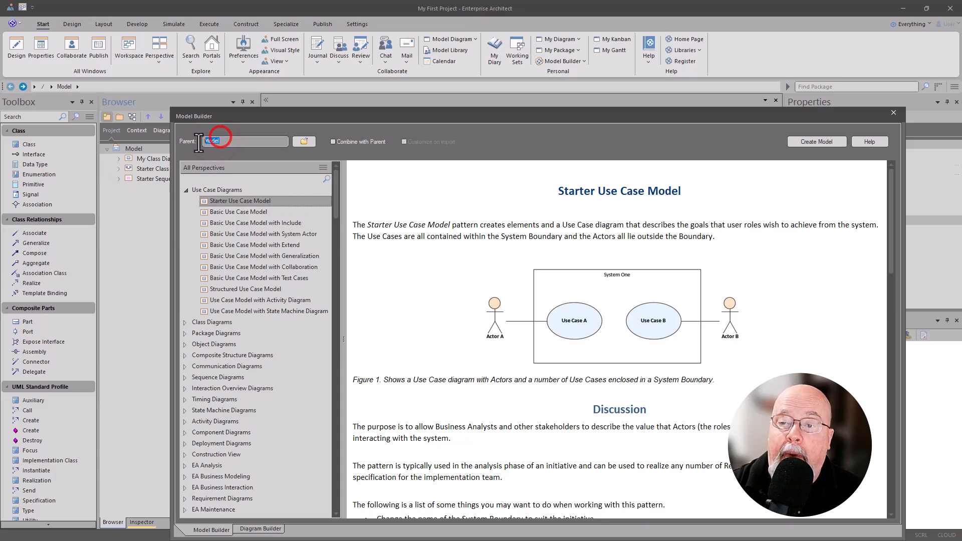
left_click(308, 138)
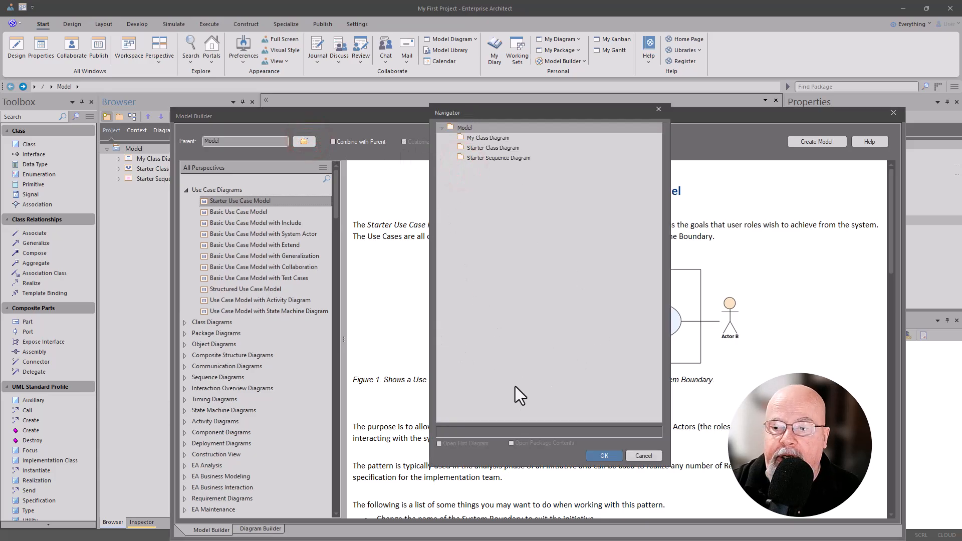
left_click(640, 456)
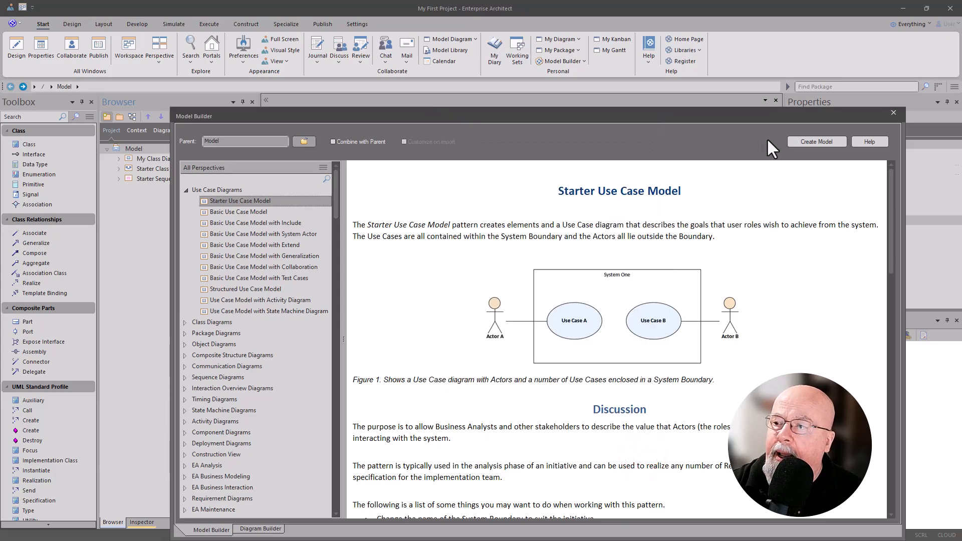
left_click(818, 142)
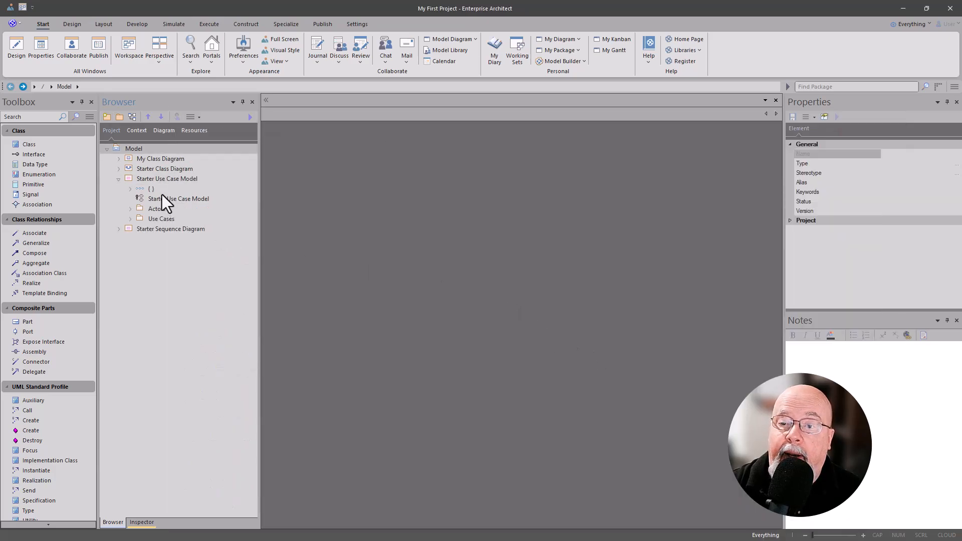
left_click(164, 180)
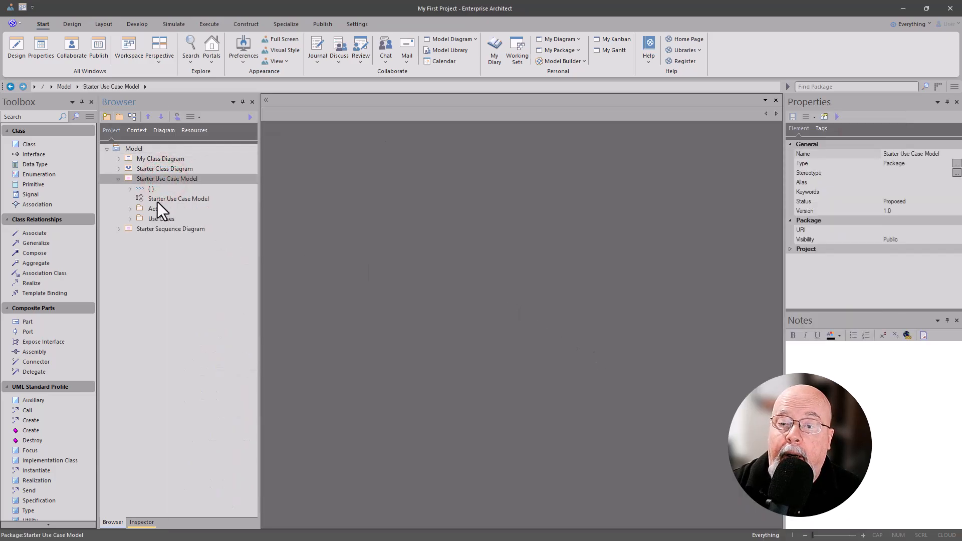
double_click(157, 201)
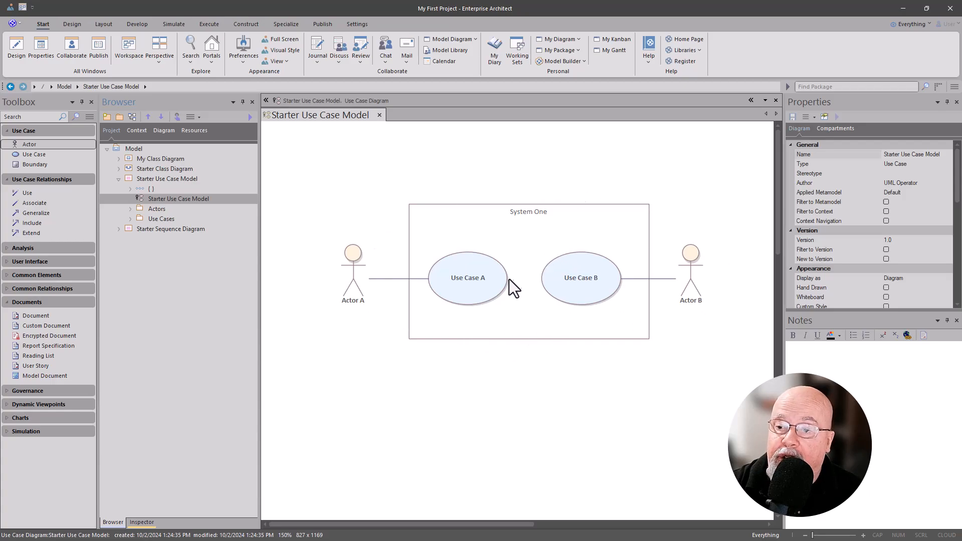
Step: Inspect the actors, use cases, Actor A's association and the System One boundary in the new diagram
left_click(350, 270)
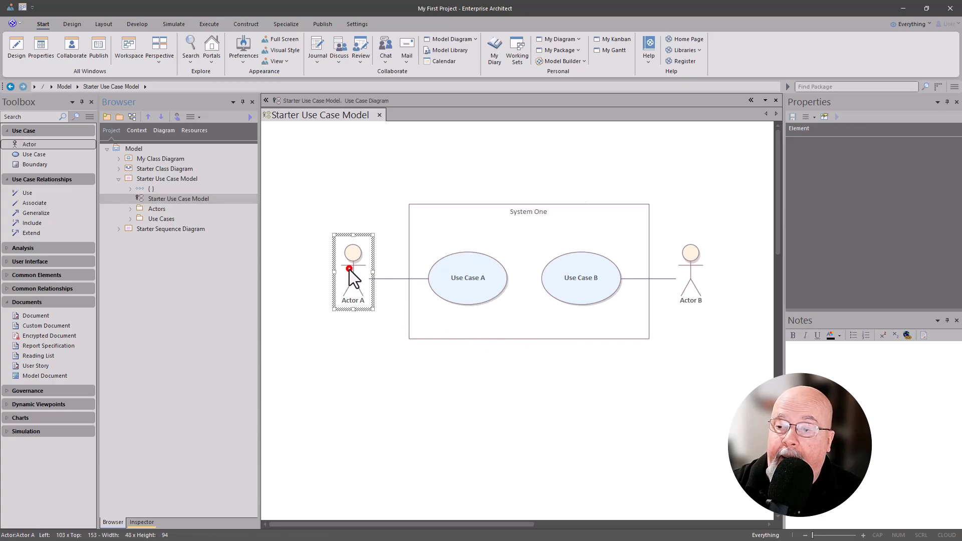
left_click(464, 283)
left_click(564, 282)
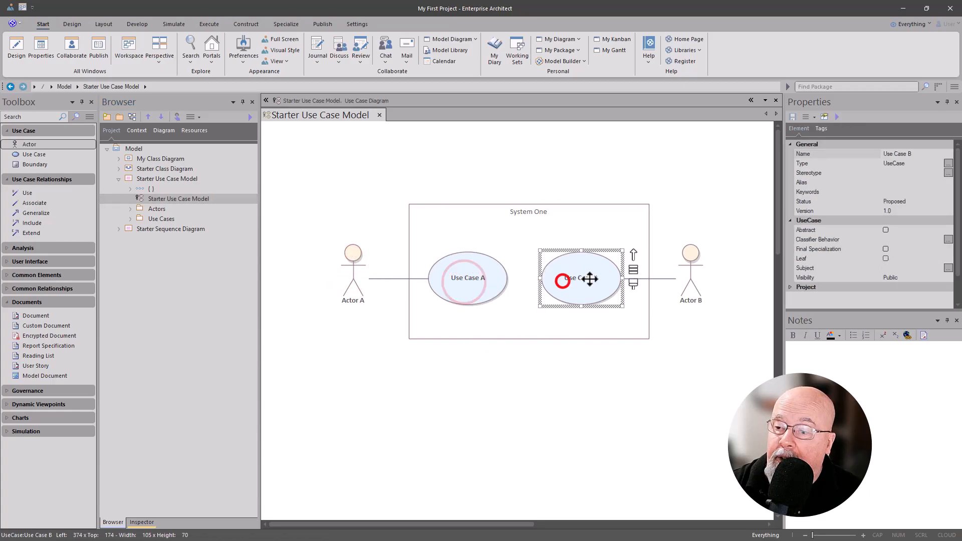
left_click(689, 271)
left_click(386, 278)
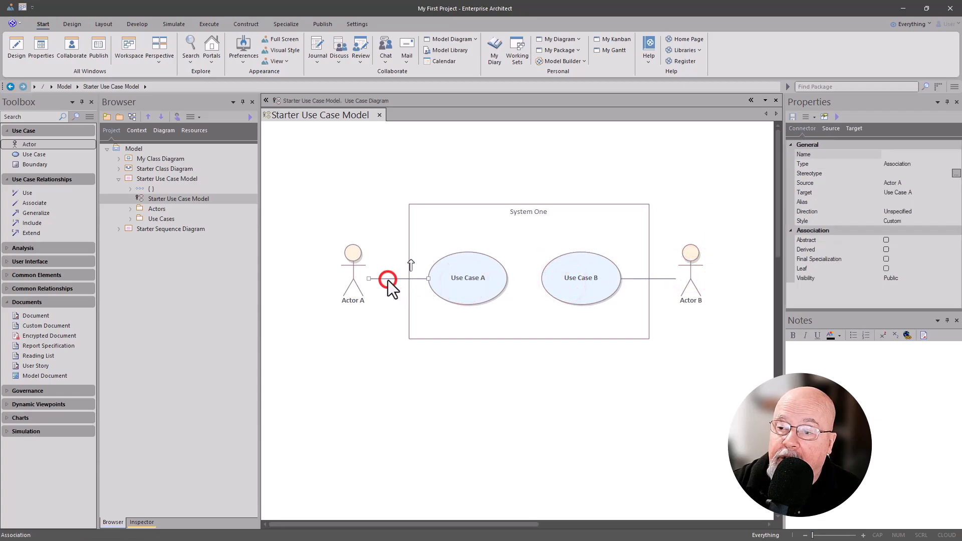
left_click(466, 236)
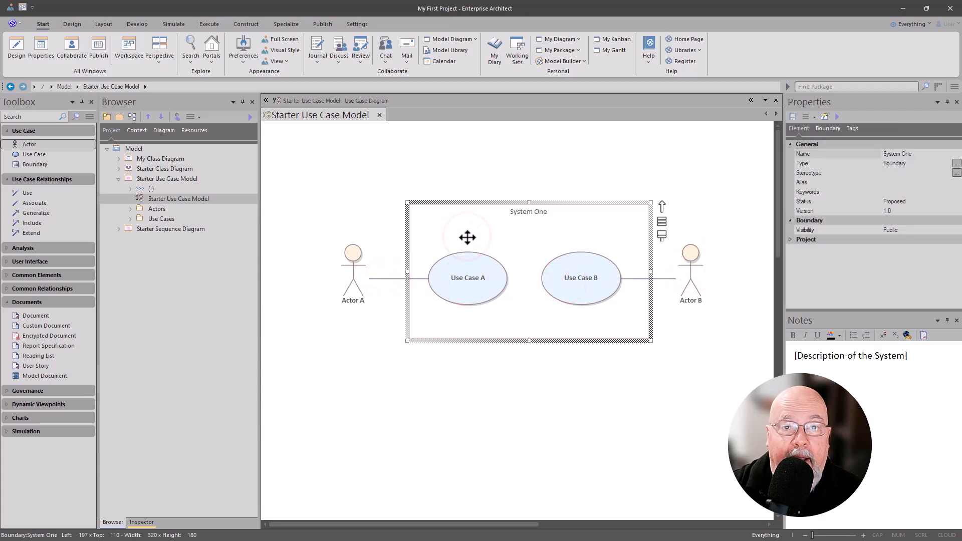
Step: Collapse the Use Case Relationships, Analysis and User Interface groups in the diagram toolbox and expand the Documents group
left_click(409, 384)
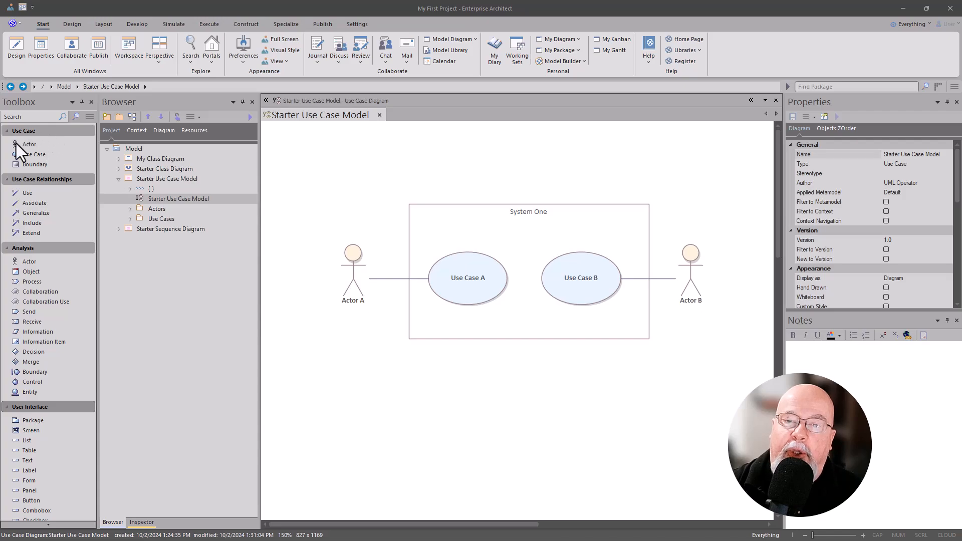
left_click(8, 180)
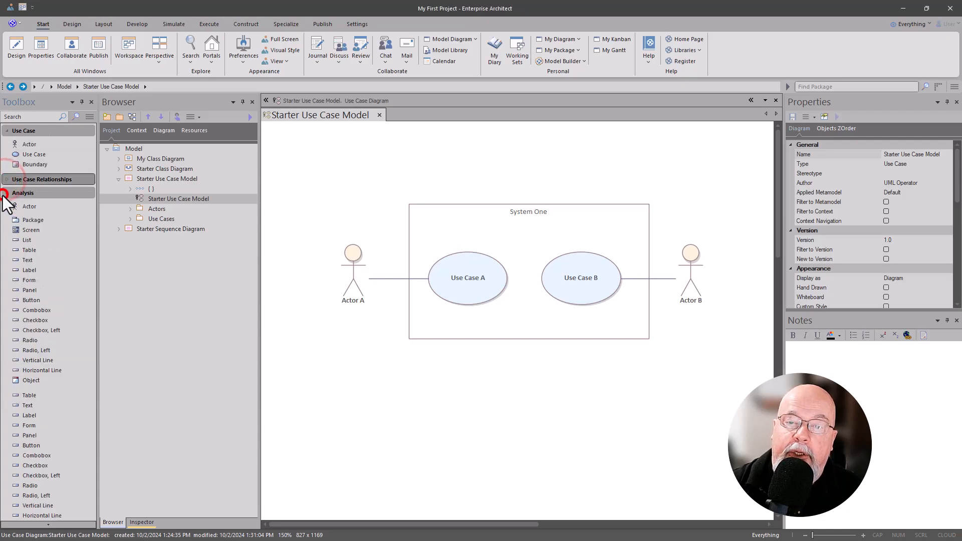
left_click(5, 193)
left_click(7, 207)
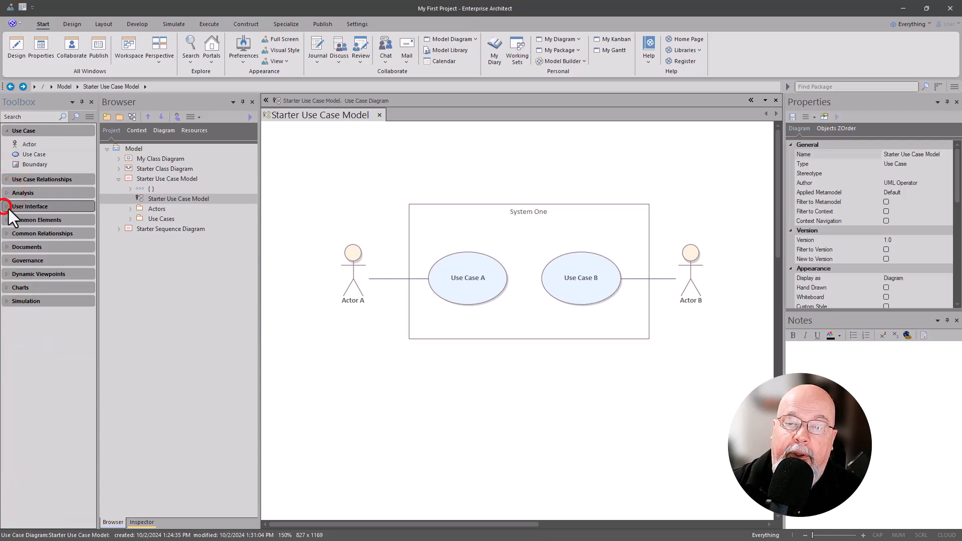
left_click(7, 247)
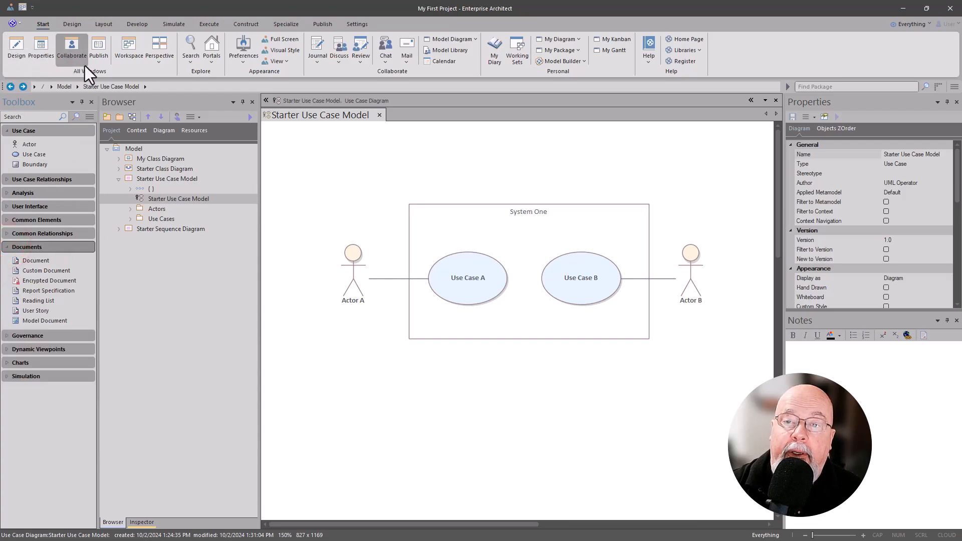
Step: Bring up the diagram Toolbox and place a Document artifact with its default name above Actor A, outside the System One boundary
left_click(22, 52)
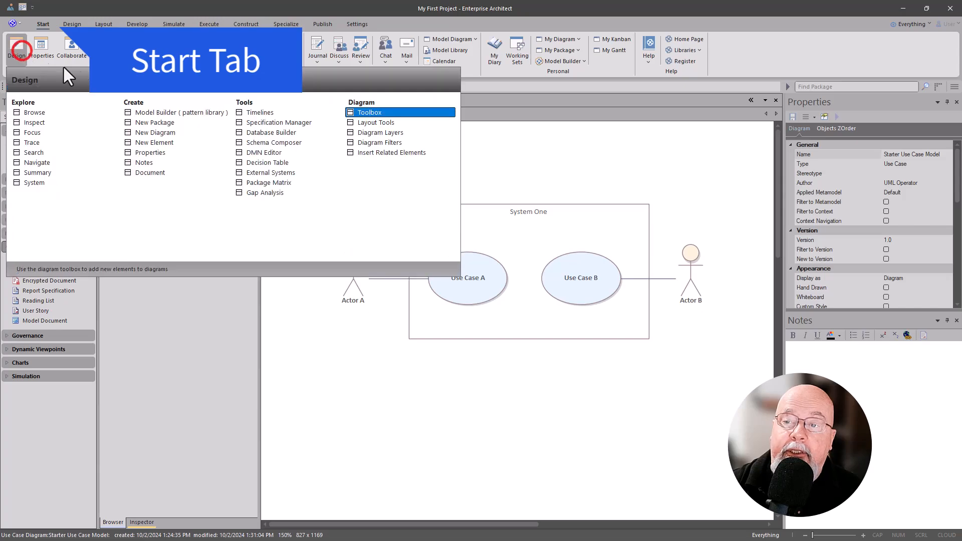
left_click(372, 114)
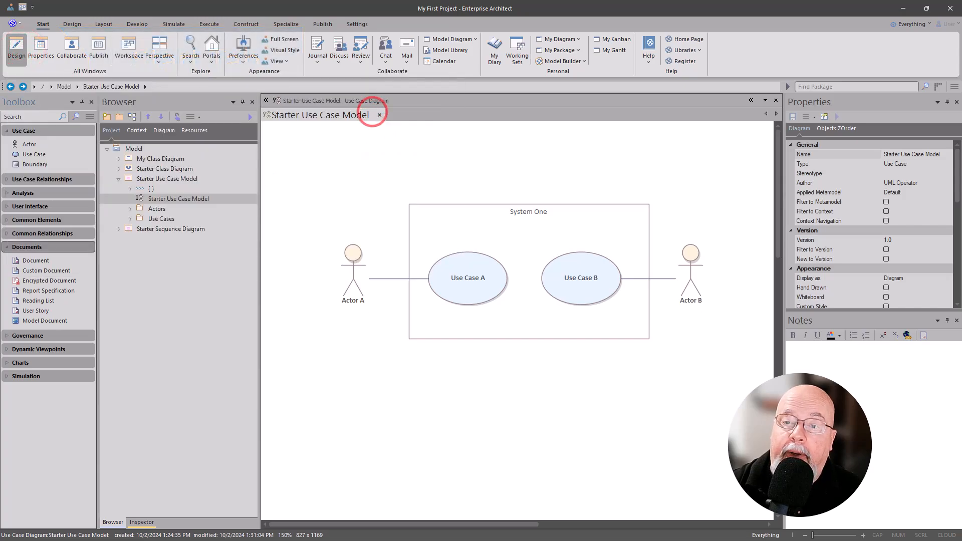
left_click(32, 261)
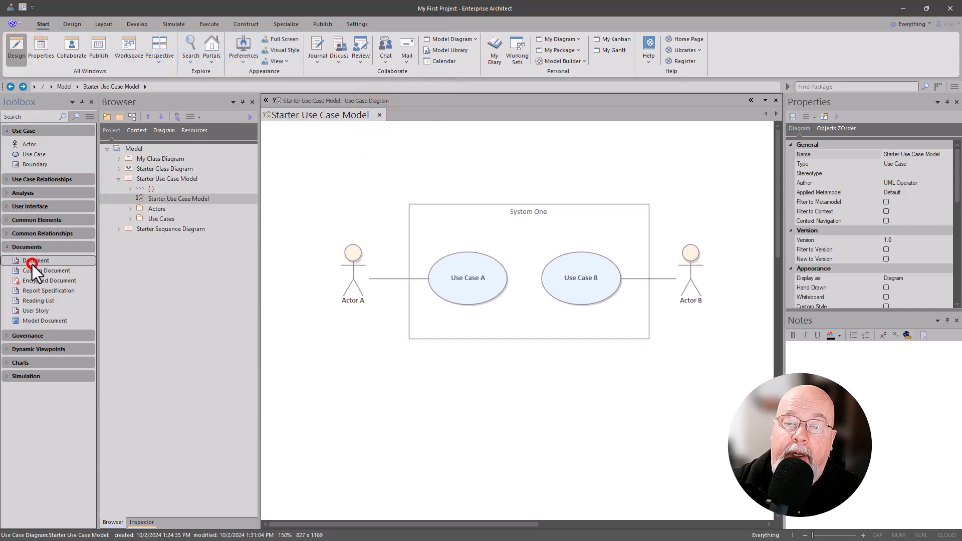
left_click(288, 145)
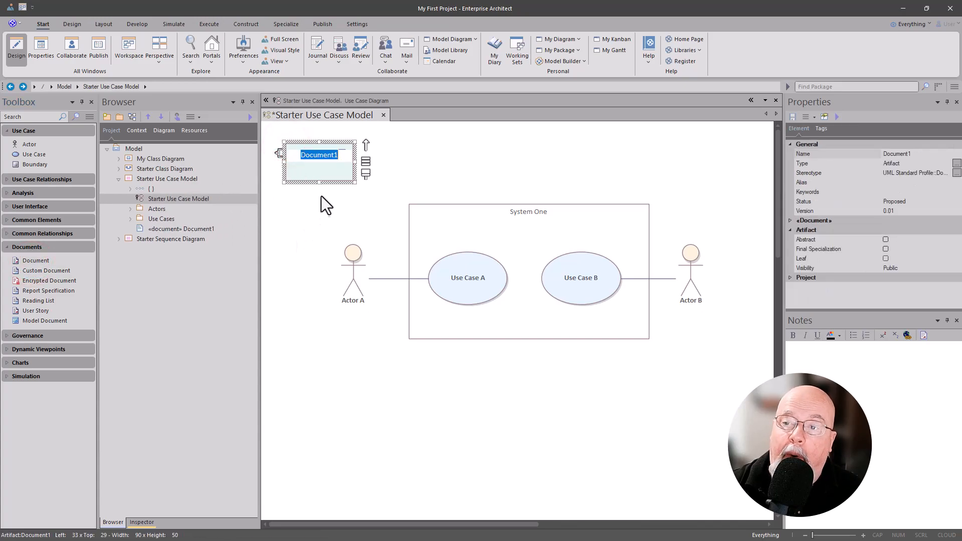
left_click(321, 197)
Step: Open the new artifact's linked document, using None as the template
left_click(315, 161)
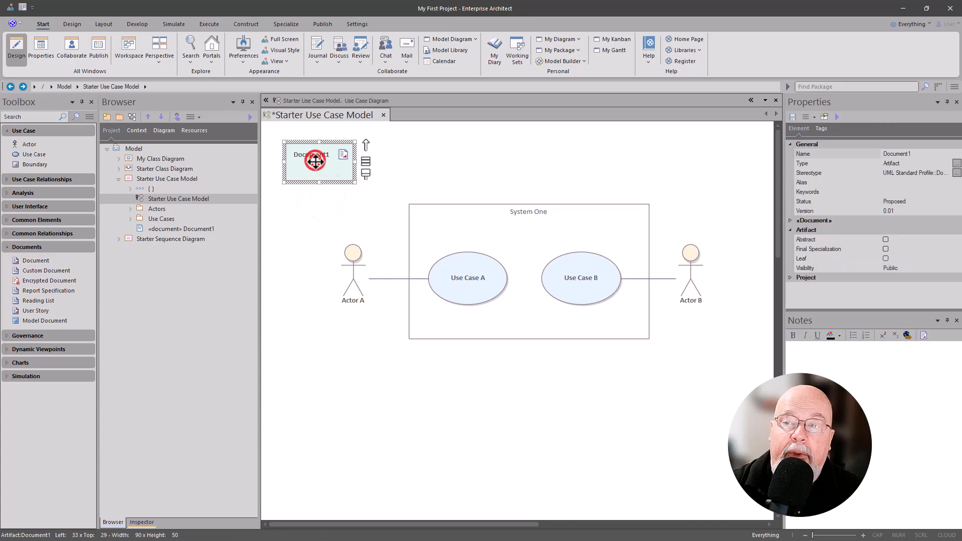
double_click(314, 162)
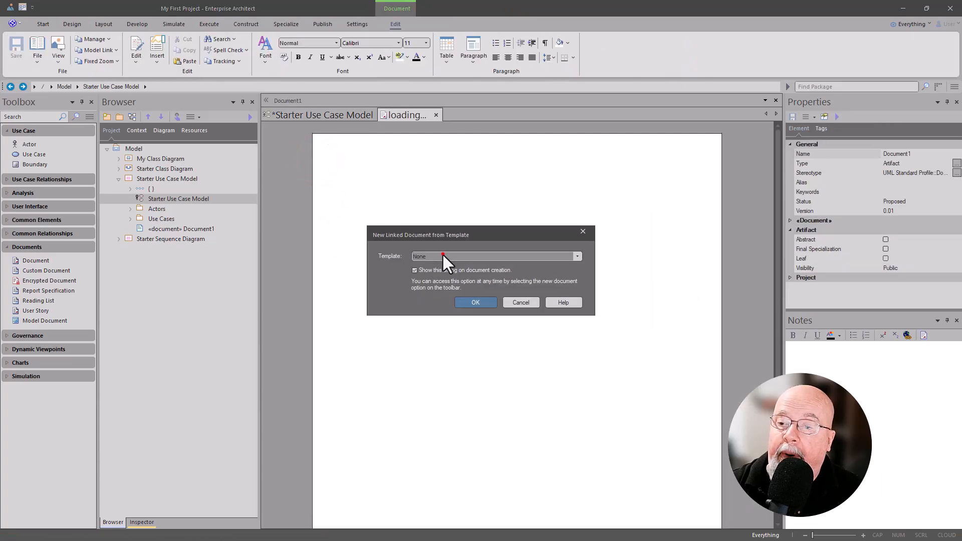
left_click(443, 254)
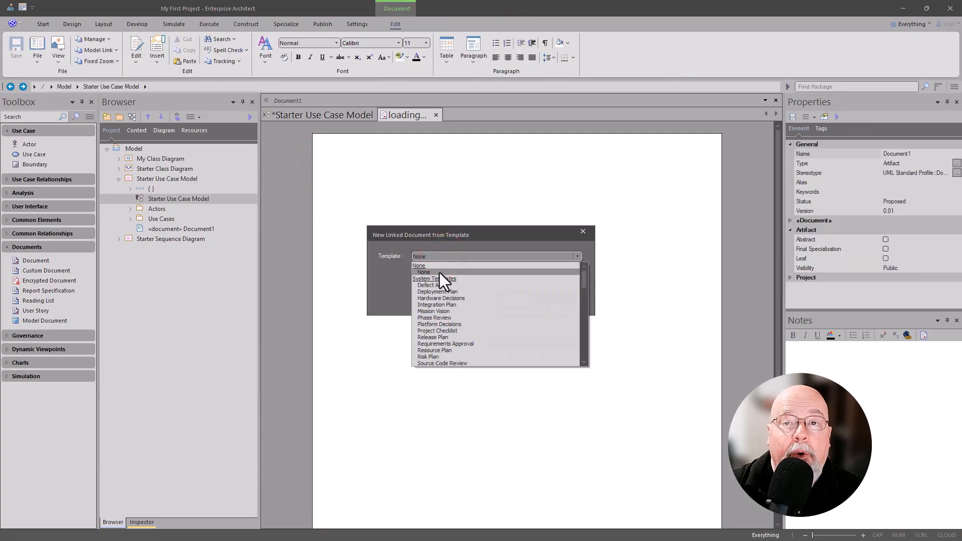
left_click(440, 273)
left_click(485, 305)
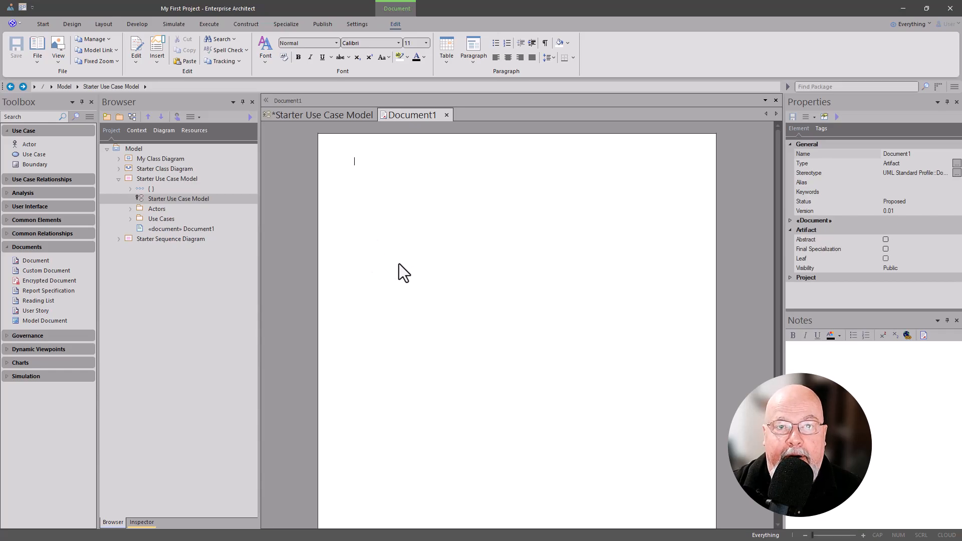
left_click(425, 193)
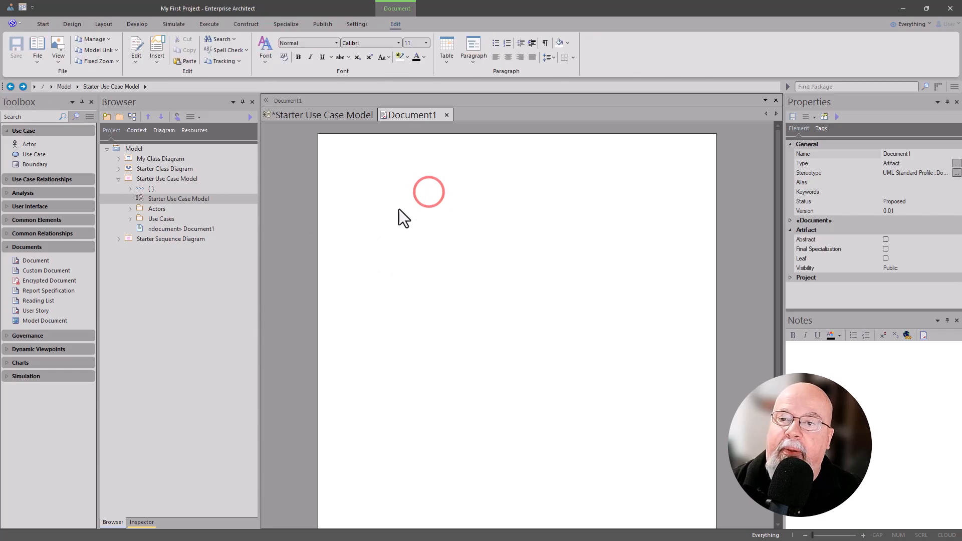
Step: Copy the entire Starter Use Case Model pattern description from the Model Builder and close the Model Builder
left_click(105, 116)
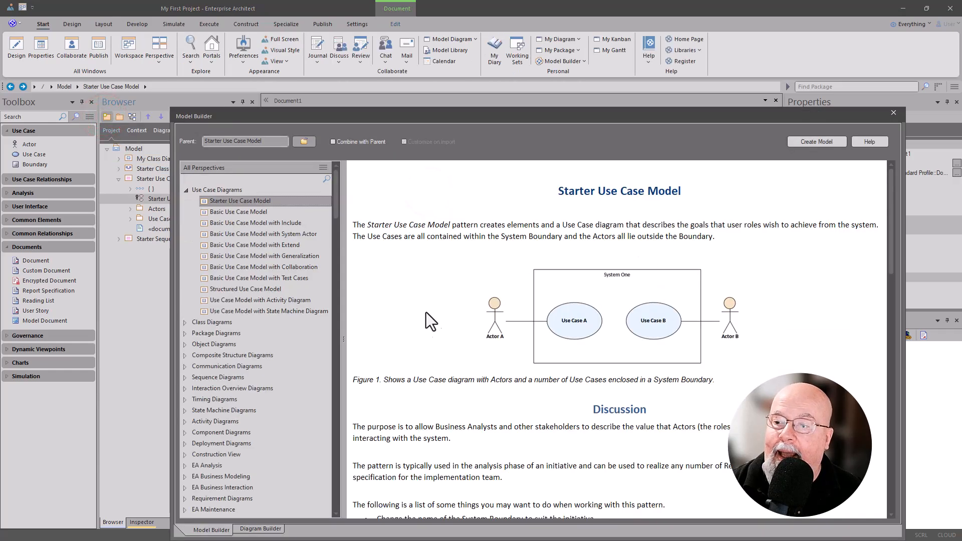
left_click(479, 214)
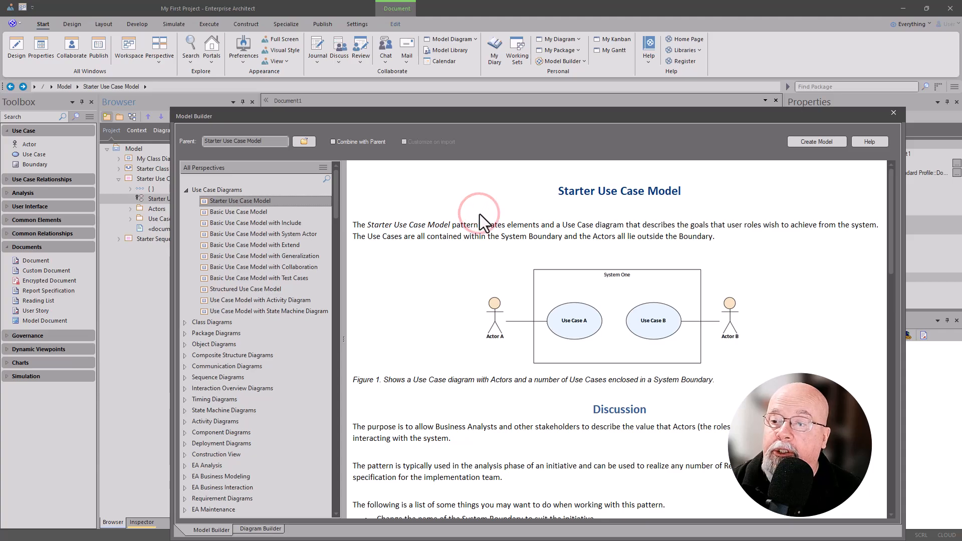
key("ctrl+a")
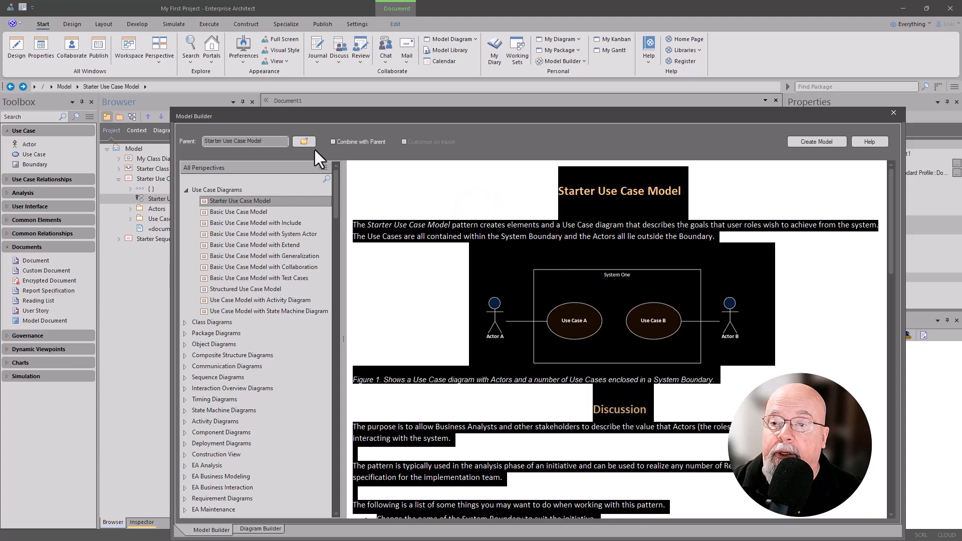
left_click(894, 114)
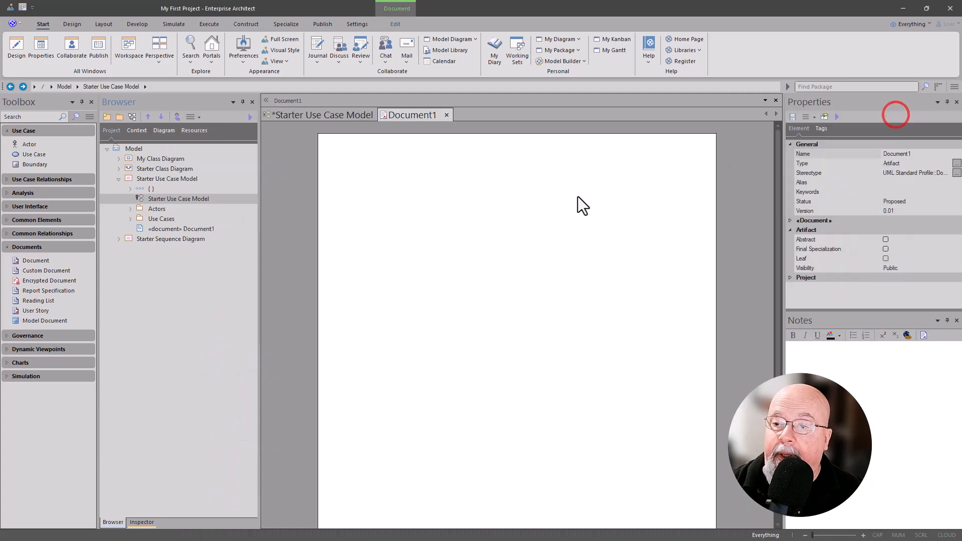
Step: Paste the copied pattern description into the blank Document1 and save the document
left_click(466, 236)
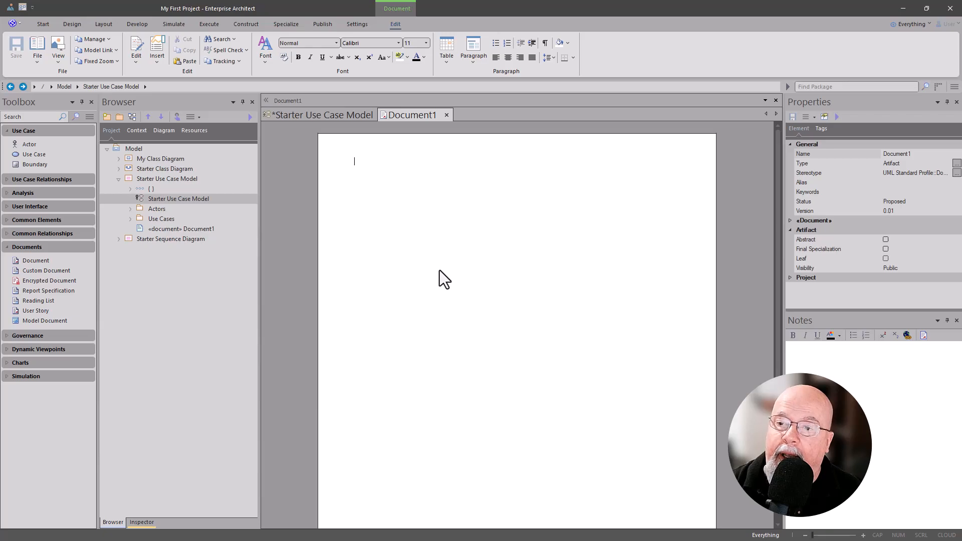
key("ctrl+v")
scroll(457, 277, "down", 2)
left_click(458, 277)
scroll(459, 277, "up", 8)
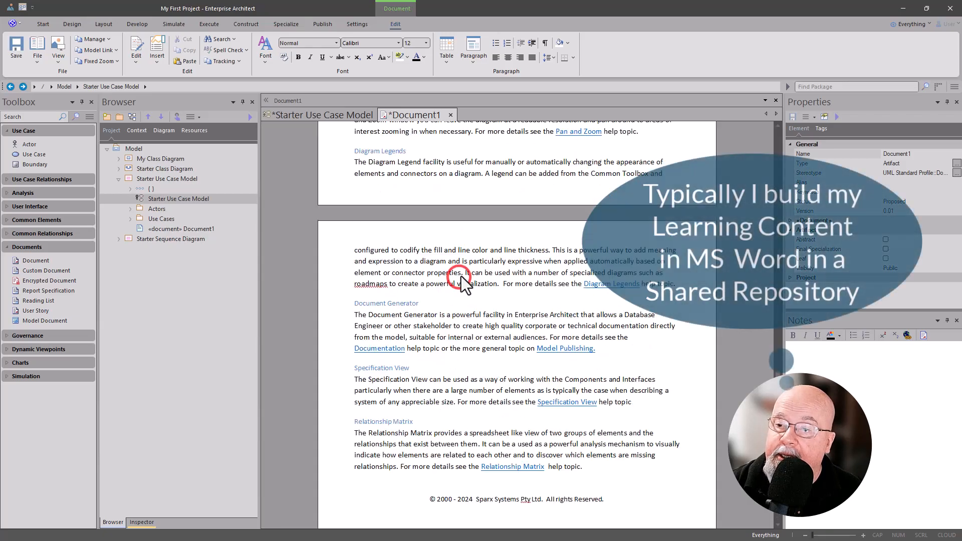
scroll(465, 272, "up", 10)
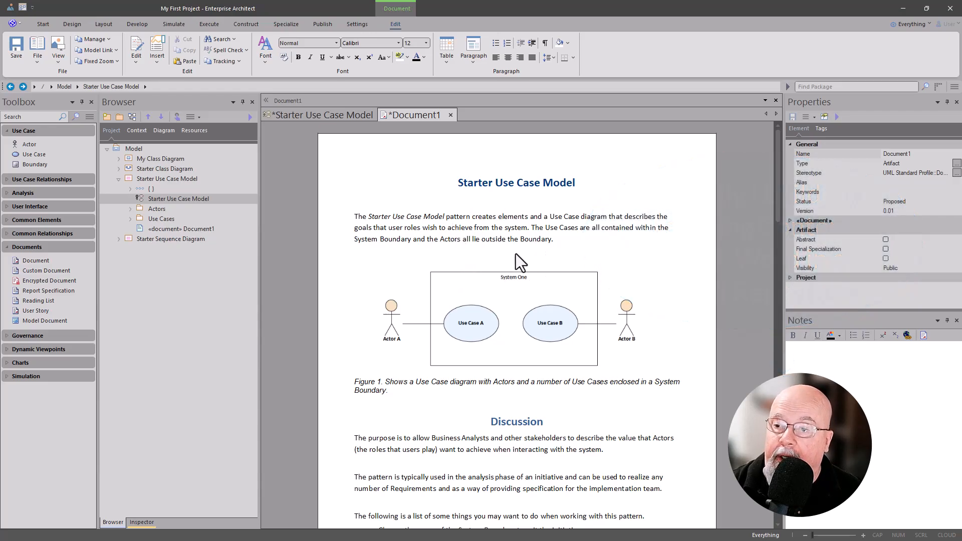
left_click(19, 50)
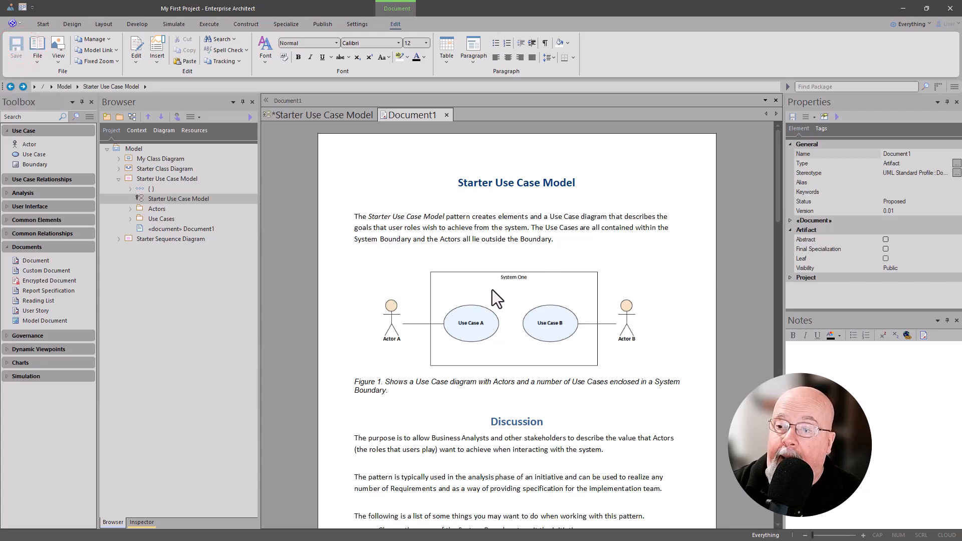
Step: Review the pasted document's Discussion, Useful Workspace Layouts and Reference sections, including the descriptions of helpful tools
scroll(455, 421, "down", 5)
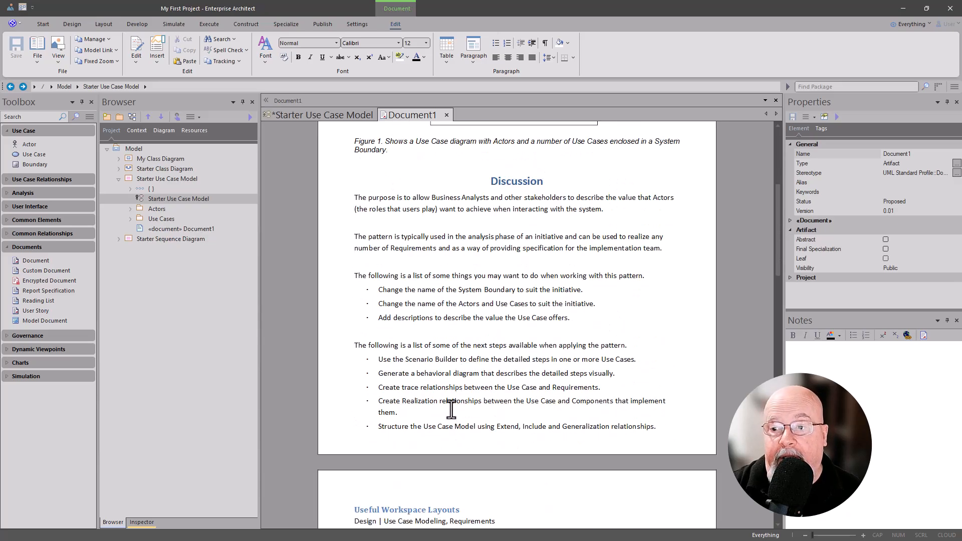
scroll(450, 409, "down", 1)
scroll(451, 409, "down", 4)
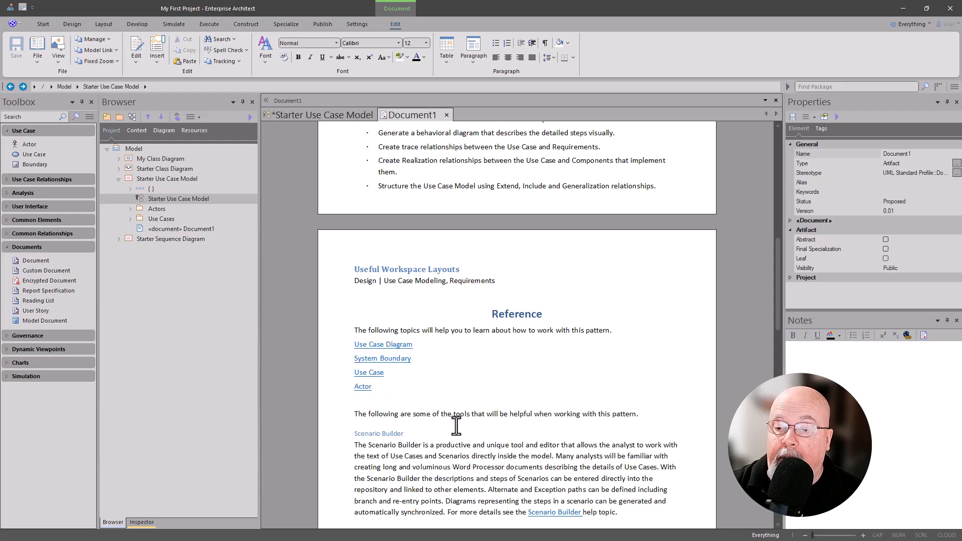
scroll(455, 425, "down", 3)
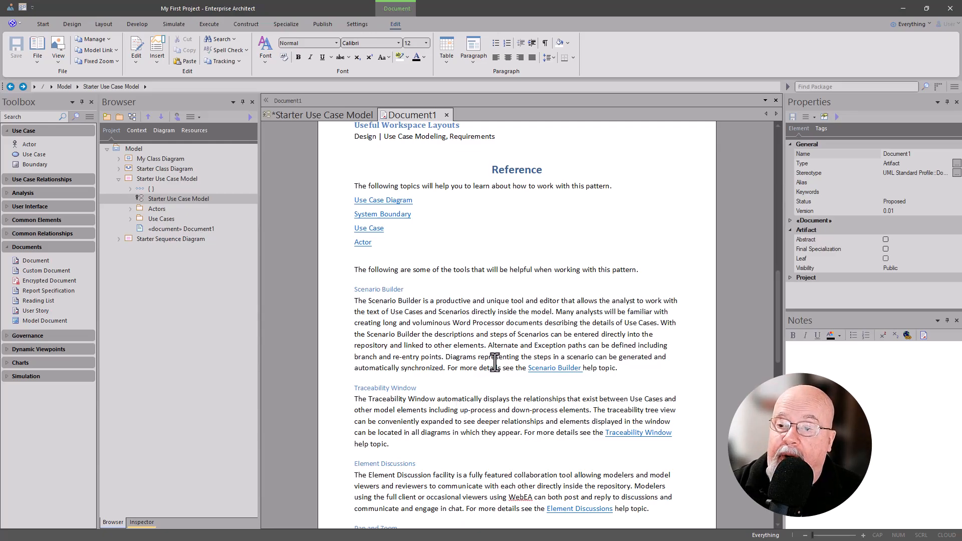
scroll(435, 300, "down", 5)
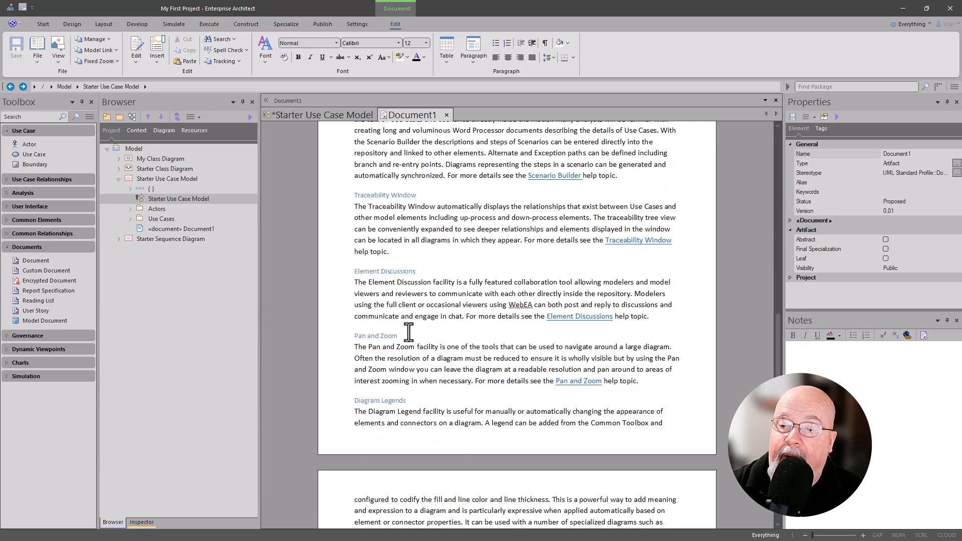
scroll(417, 349, "down", 1)
scroll(421, 347, "down", 2)
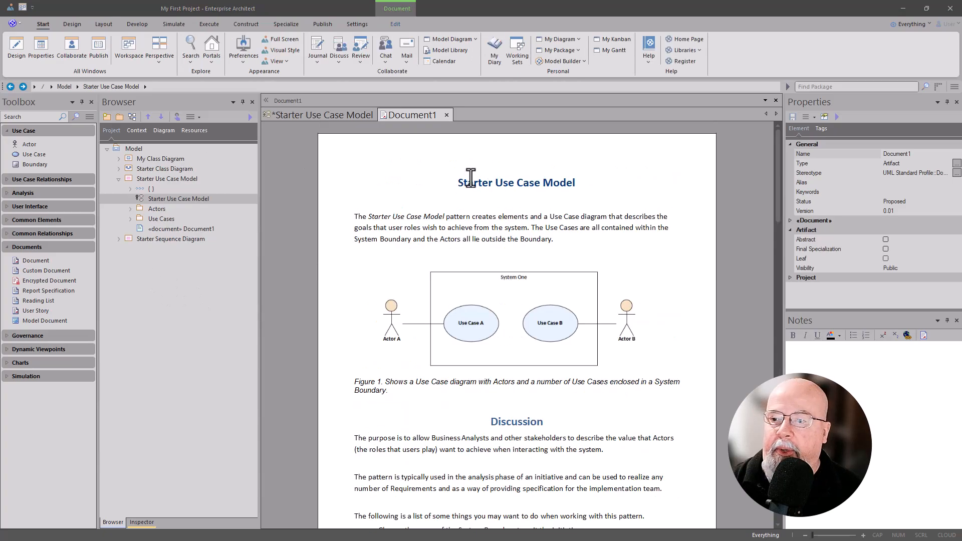
Step: Copy the document's title text, Starter Use Case Model, and return to the use case diagram with the document artifact selected
left_click(460, 183)
left_click_drag(465, 183, 575, 185)
key("ctrl+c")
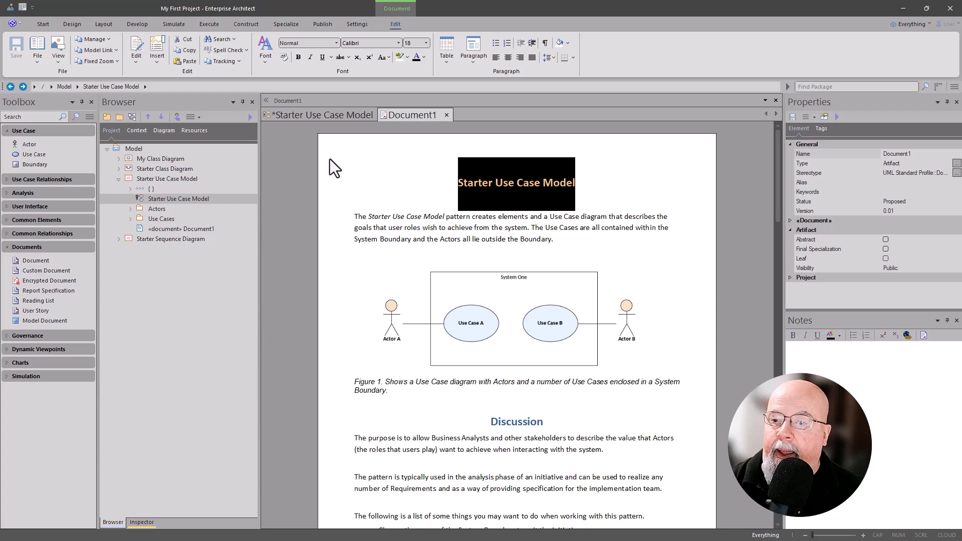
left_click(327, 114)
left_click(319, 162)
left_click(311, 154)
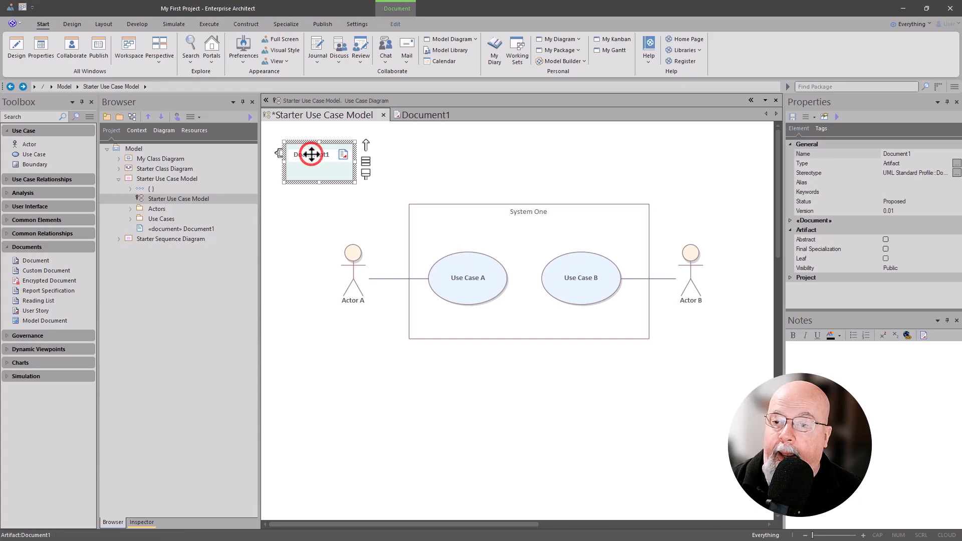
double_click(320, 155)
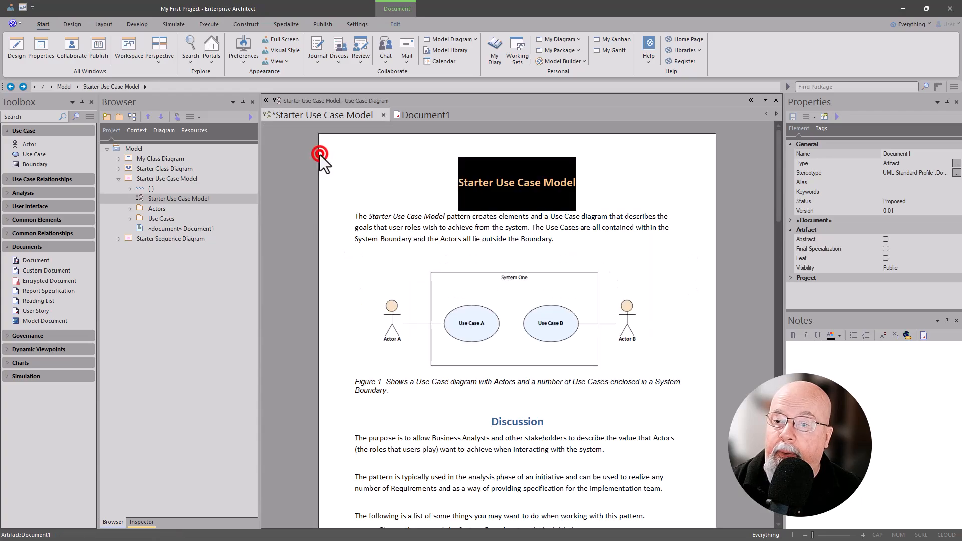
left_click(332, 119)
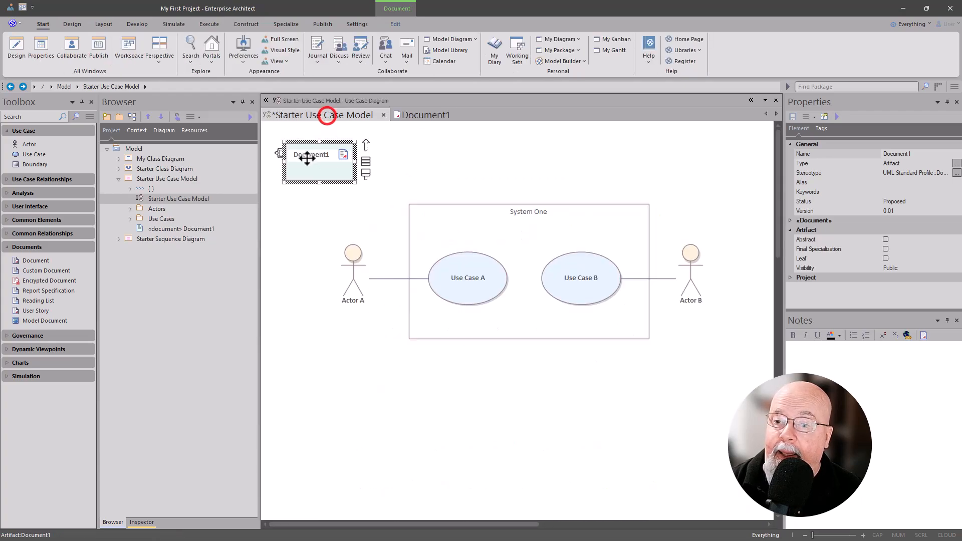
Step: Rename the document artifact as Starter Use Case Model using the copied title, and close its open linked document
left_click(895, 155)
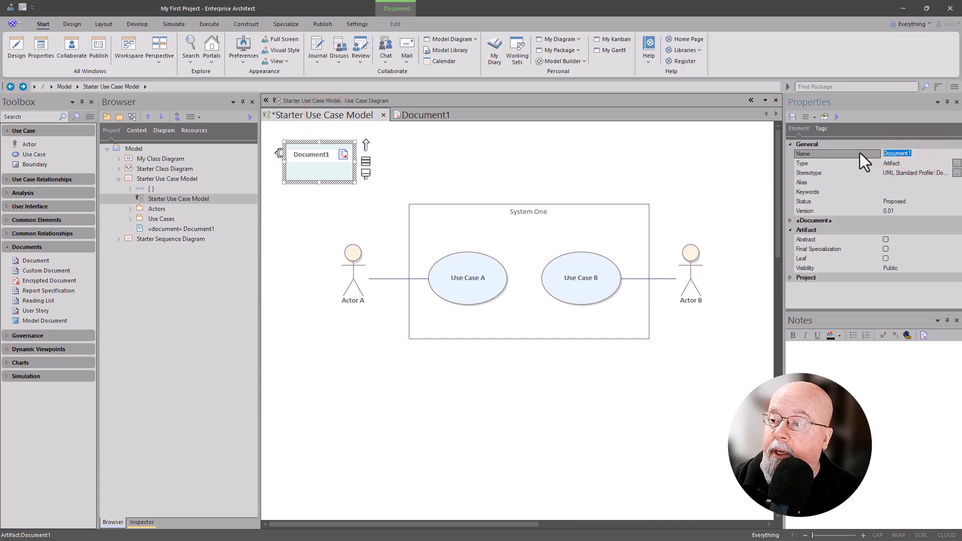
key("ctrl+v")
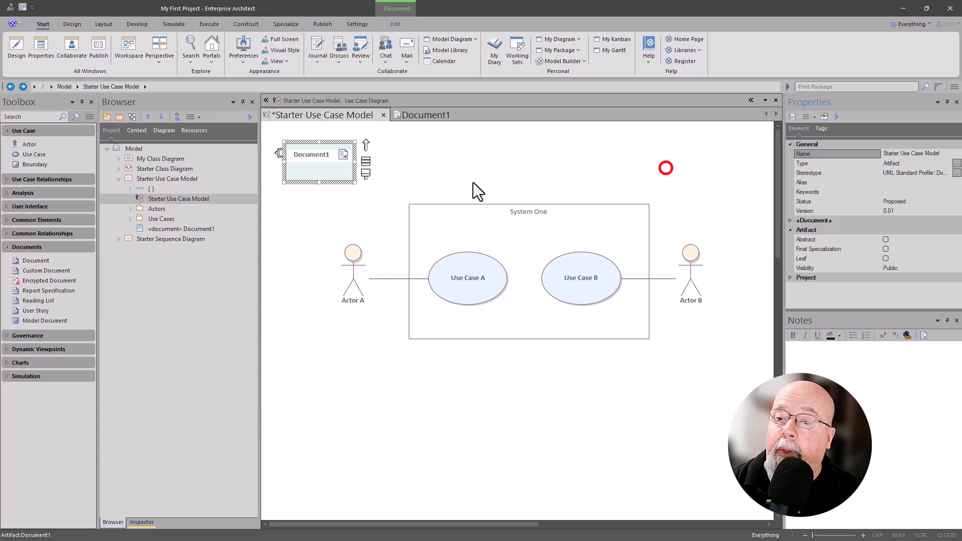
left_click(320, 175)
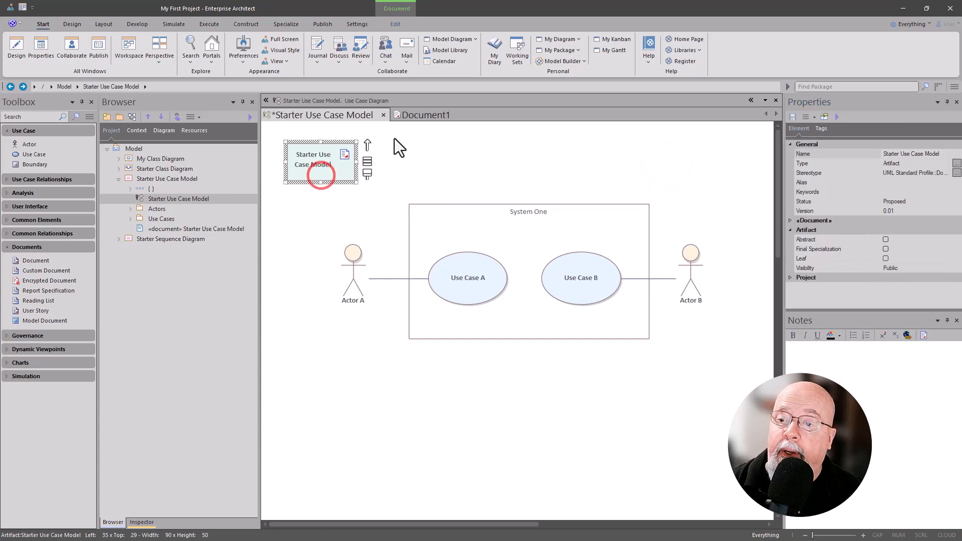
left_click(411, 115)
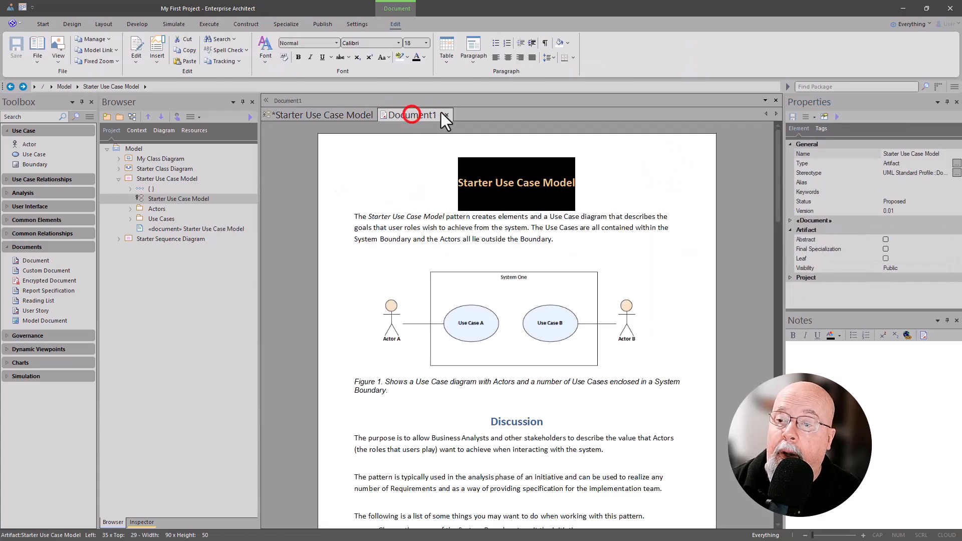
left_click(446, 115)
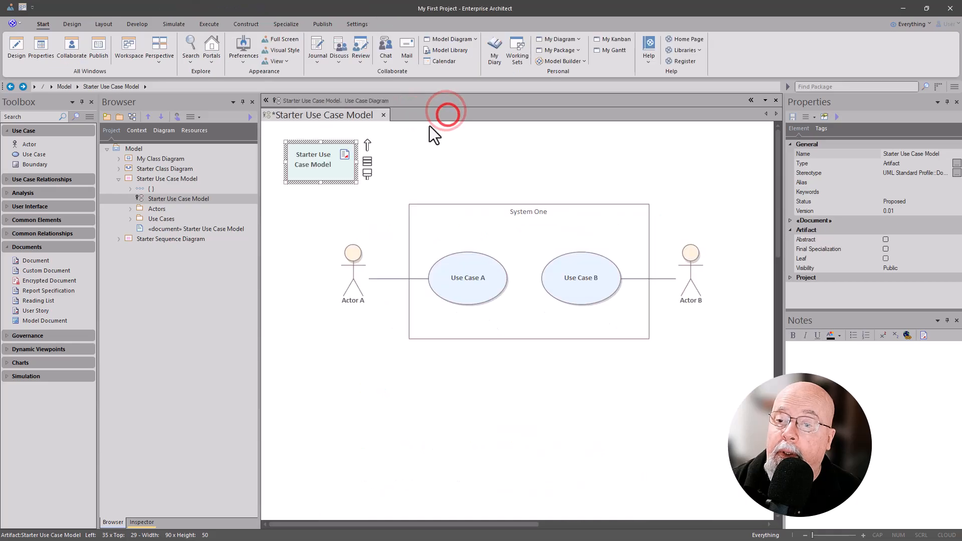
Step: Open the linked document of the Starter Use Case Model artifact
double_click(354, 178)
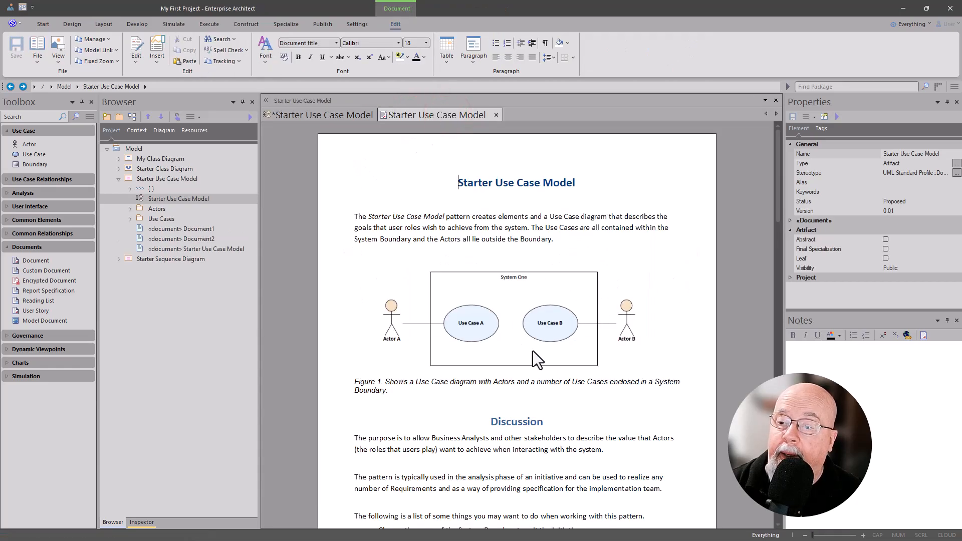
Step: Create a package named My First Use Case inside the Starter Use Case Model package, with Create Diagram as its initial content
left_click(171, 180)
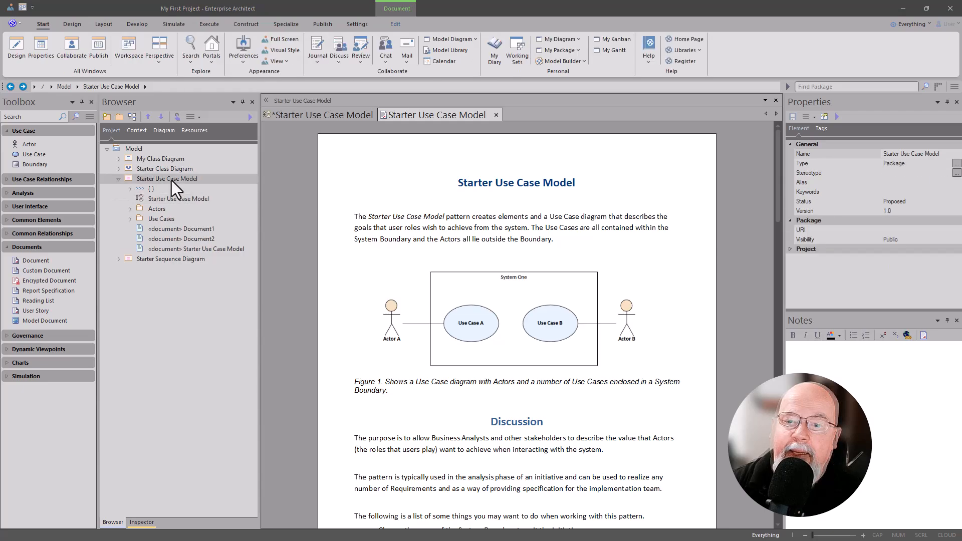
left_click(120, 117)
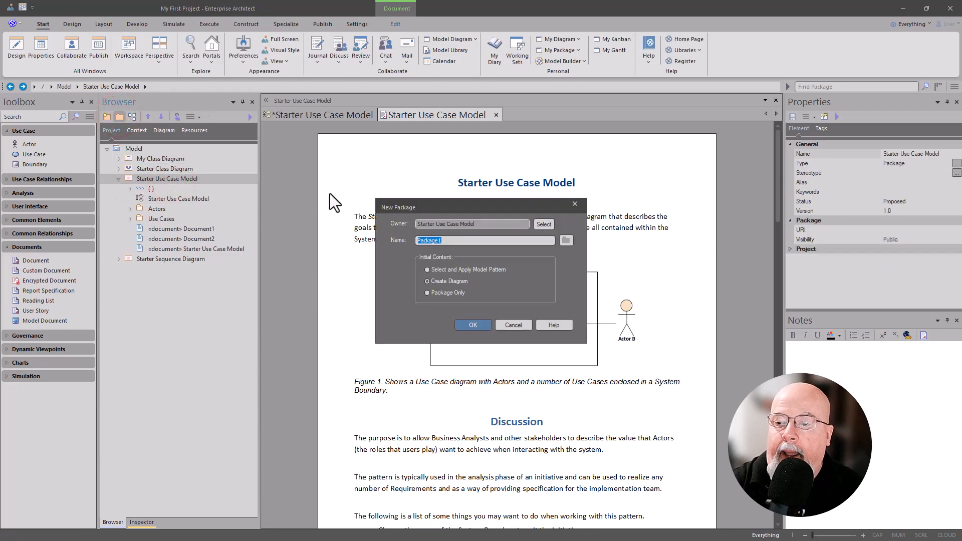
type("My ")
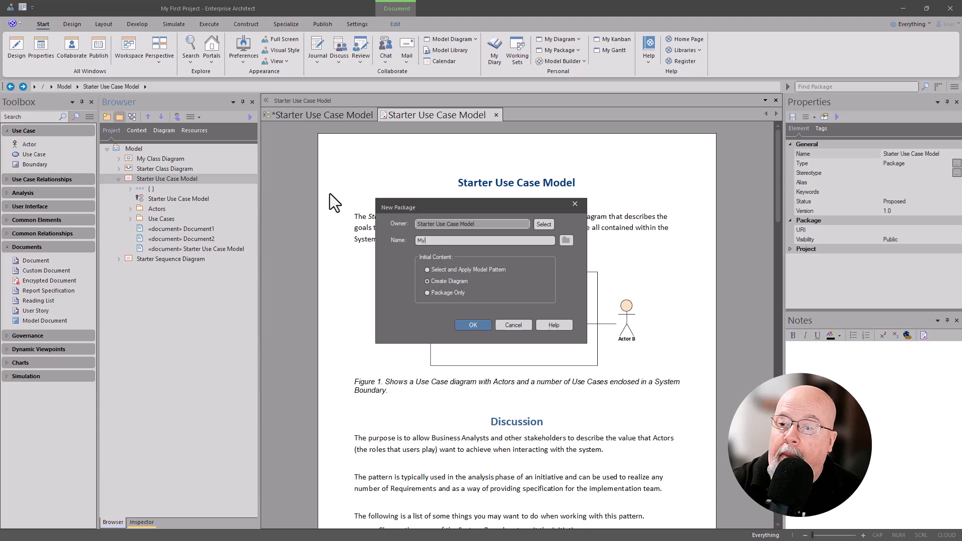
type("Fir")
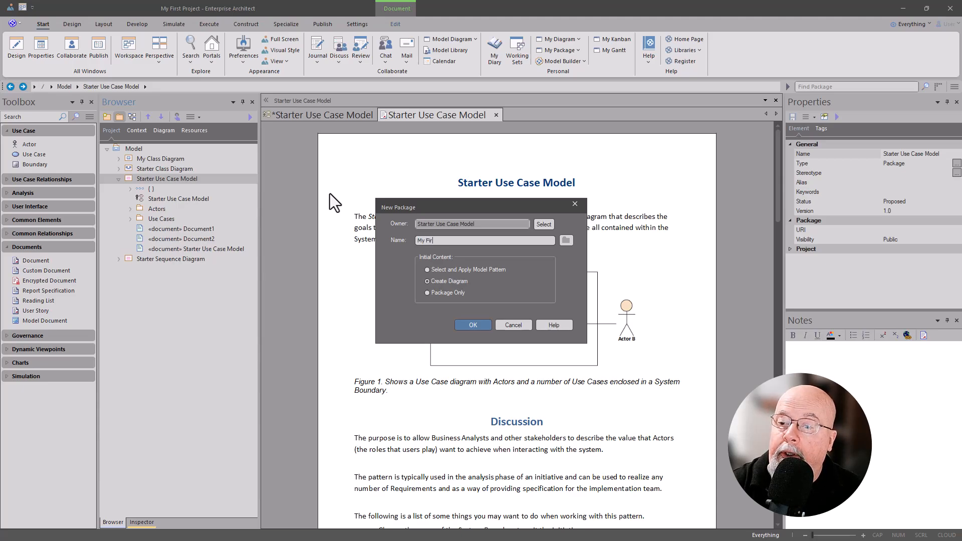
type("st Use C")
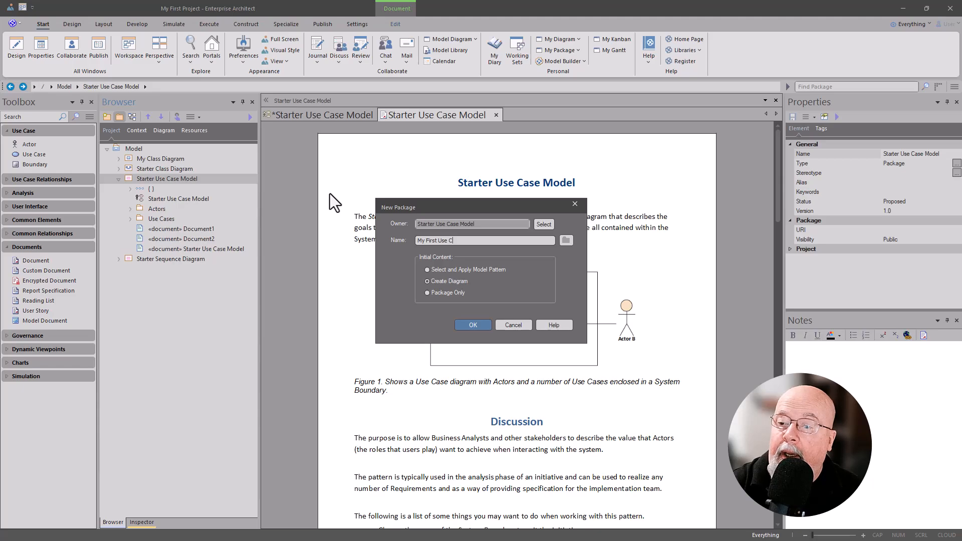
type("ase")
key("Return")
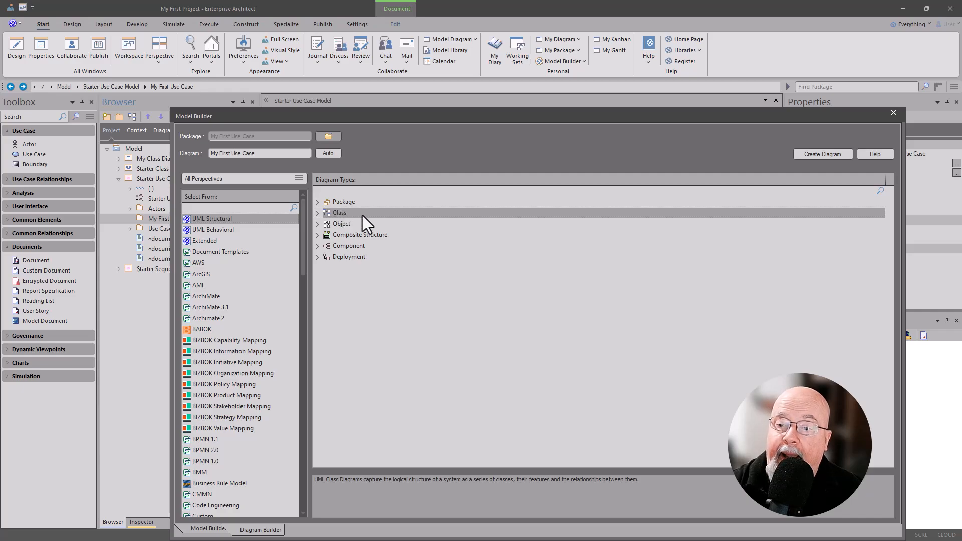
Step: Create the My First Use Case diagram with the Use Case diagram type from the UML Behavioral set
left_click(216, 230)
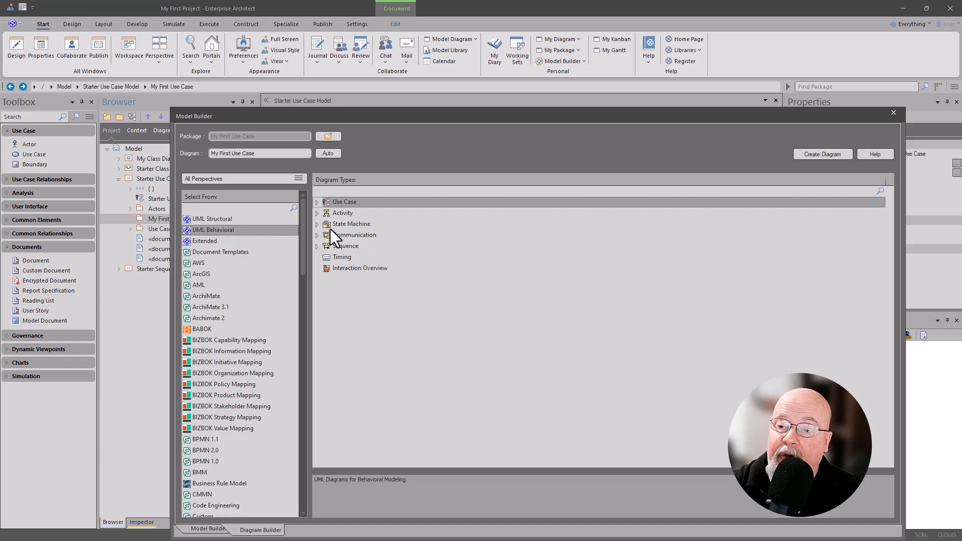
left_click(339, 203)
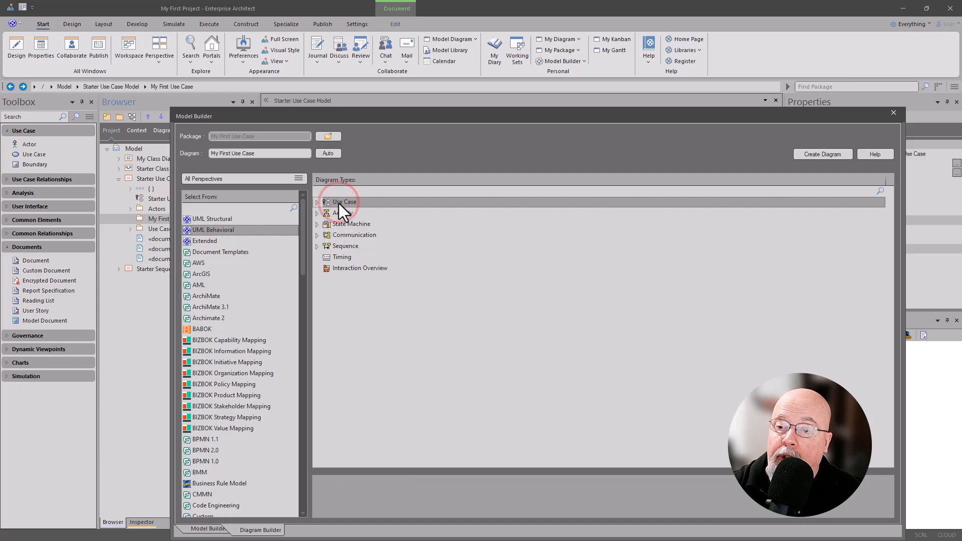
left_click(317, 201)
left_click(340, 213)
left_click(357, 224)
left_click(359, 212)
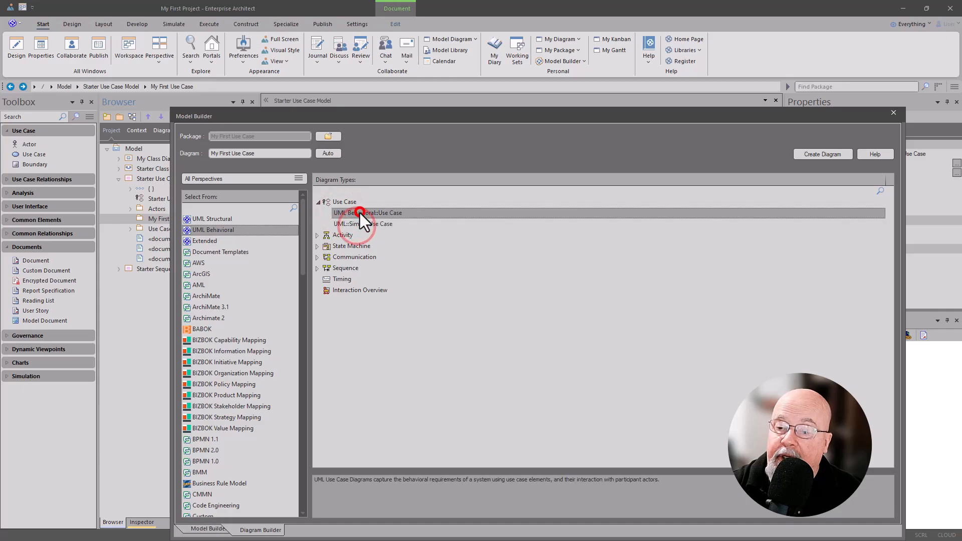
left_click(327, 202)
left_click(317, 202)
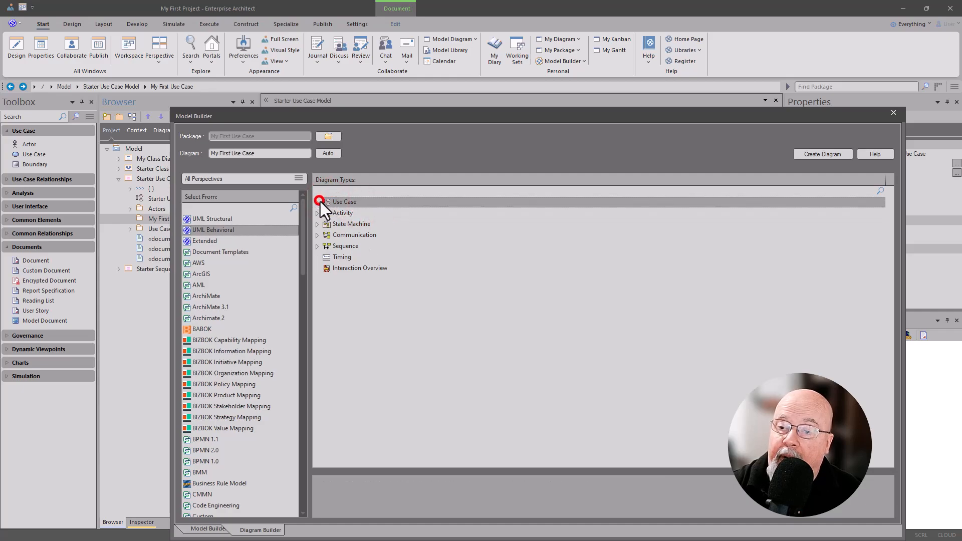
left_click(822, 154)
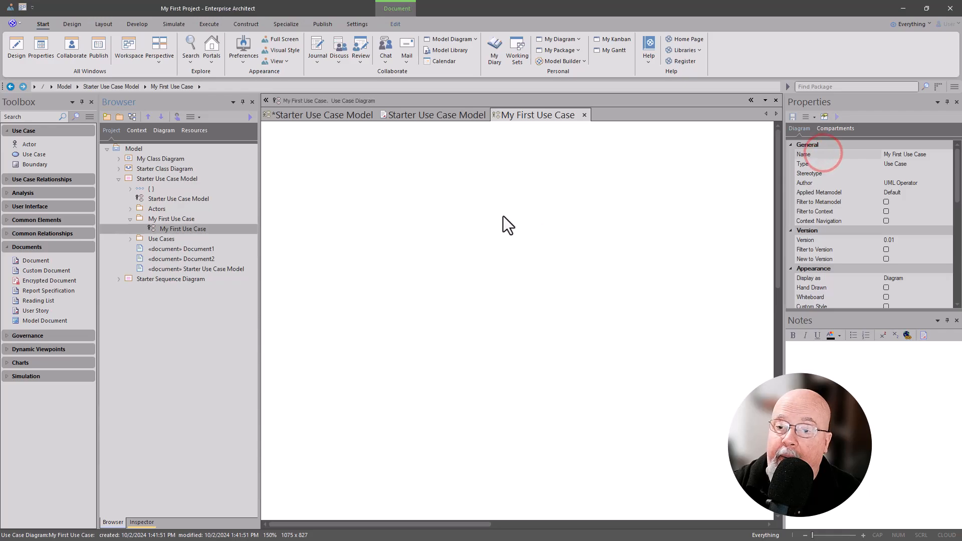
left_click(443, 231)
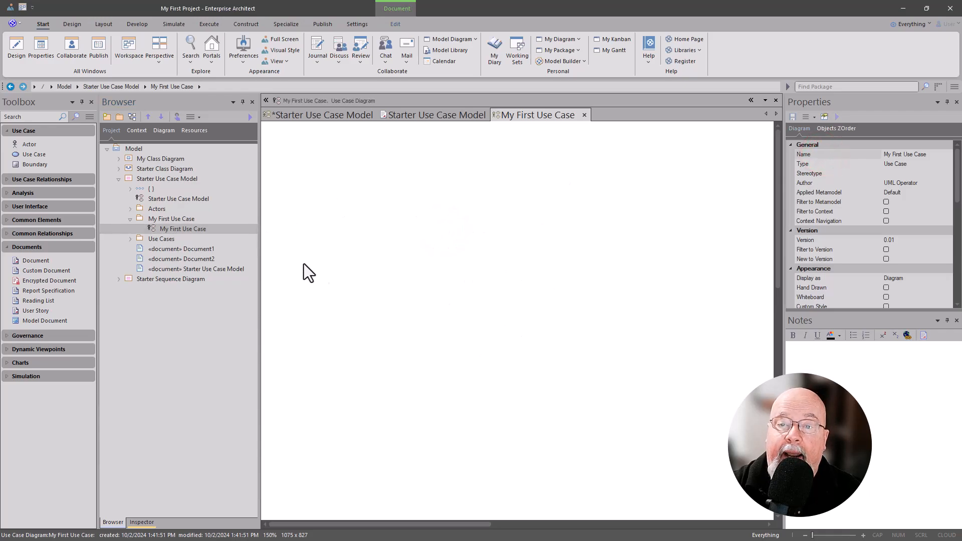
Step: Collapse the Documents group of diagram elements and expand the Use Case Relationships, Analysis and User Interface groups
left_click(7, 248)
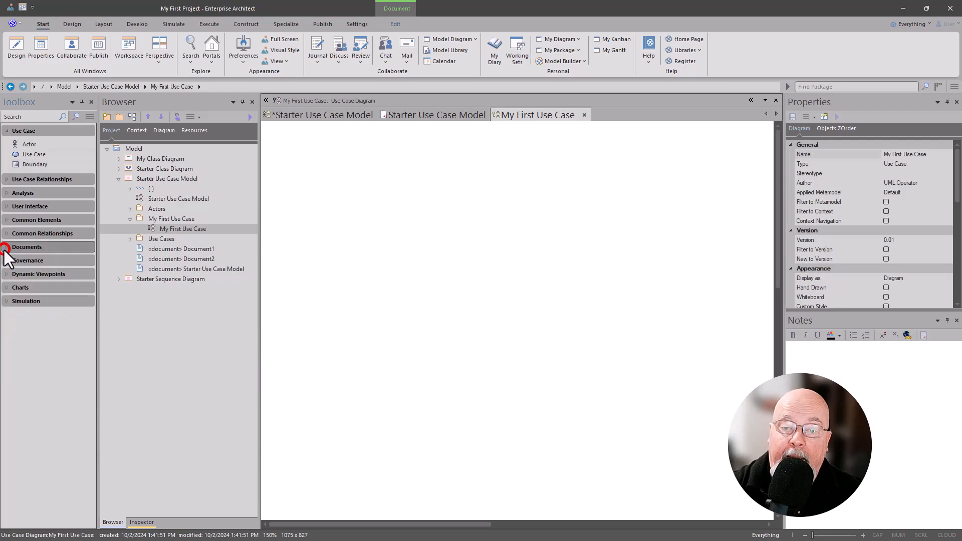
left_click(7, 179)
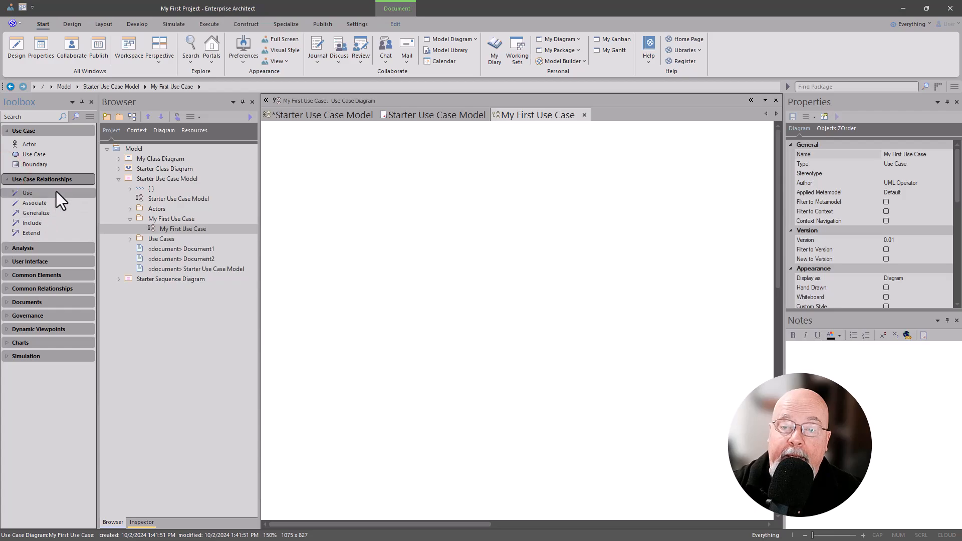
left_click(6, 247)
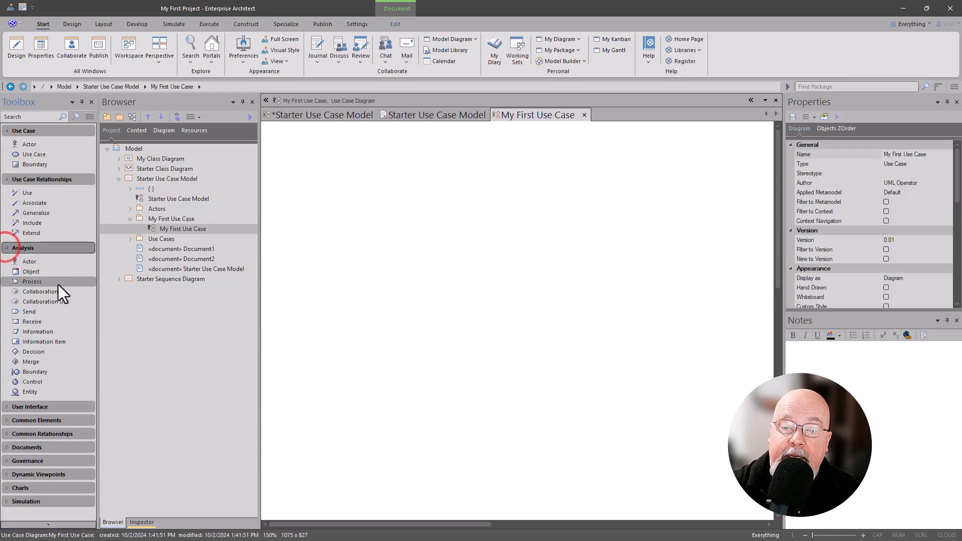
left_click(6, 407)
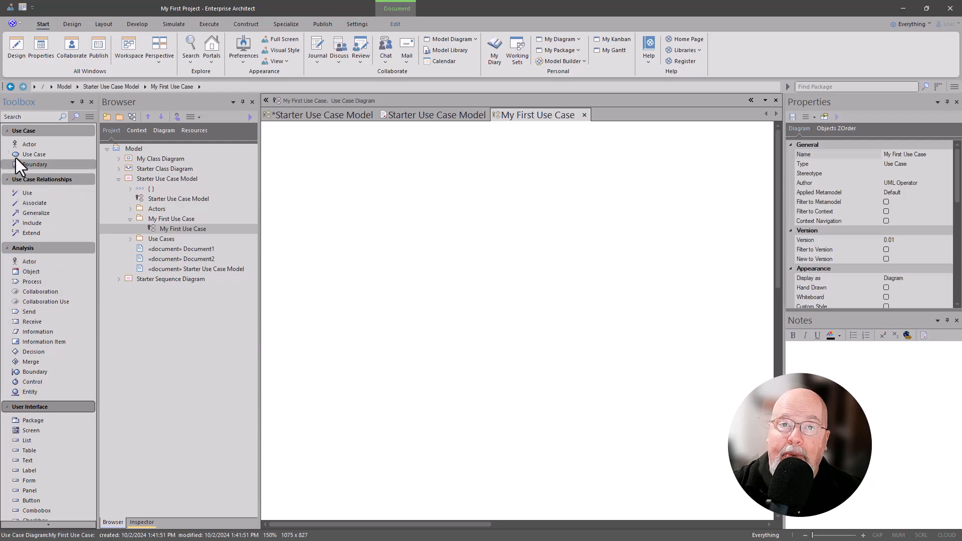
Step: Place one actor and three use cases on the empty My First Use Case diagram, keeping their default names
left_click_drag(52, 144, 287, 162)
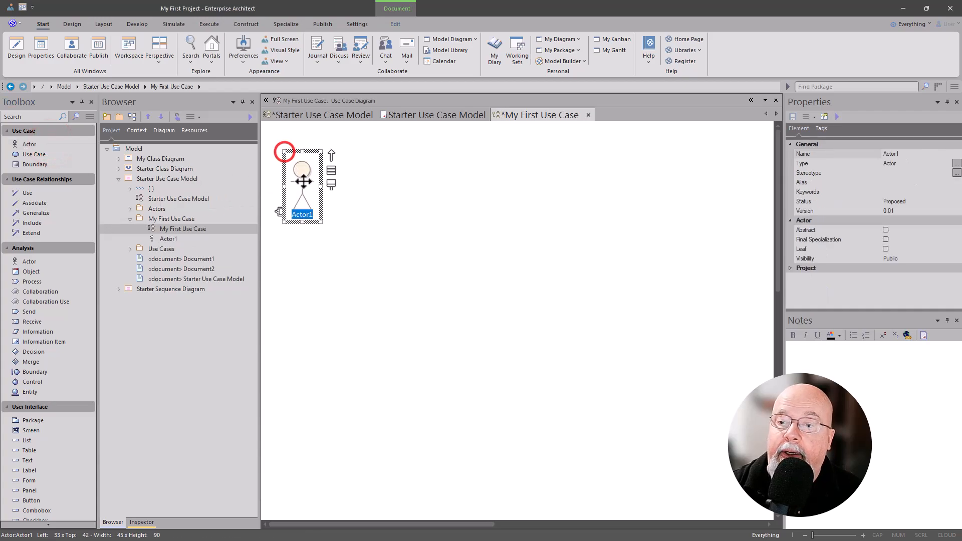
left_click(326, 239)
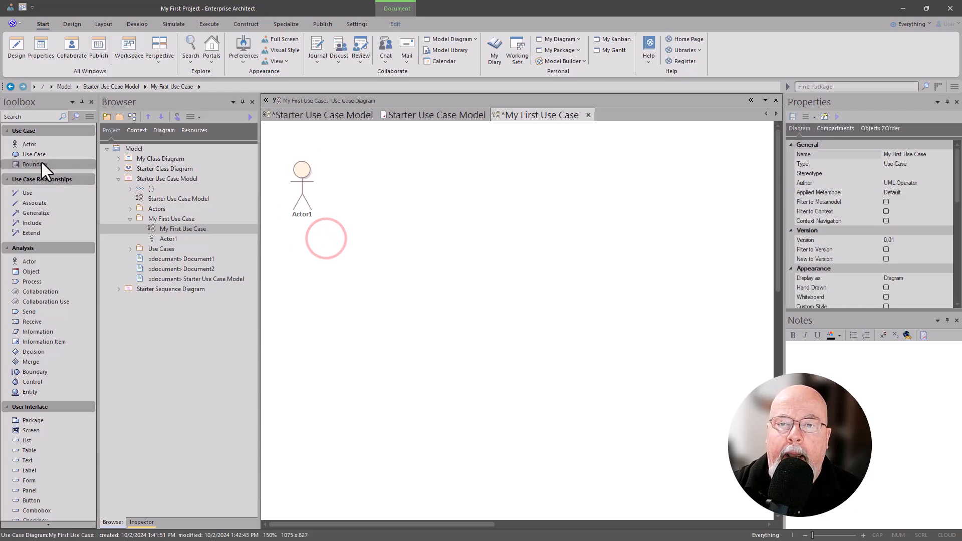
left_click_drag(35, 158, 404, 176)
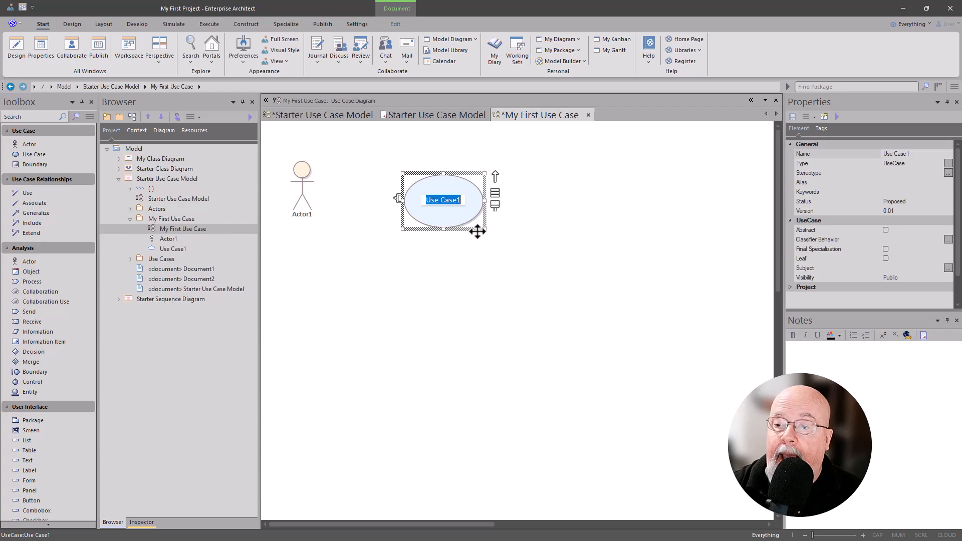
left_click(575, 209)
left_click(560, 187)
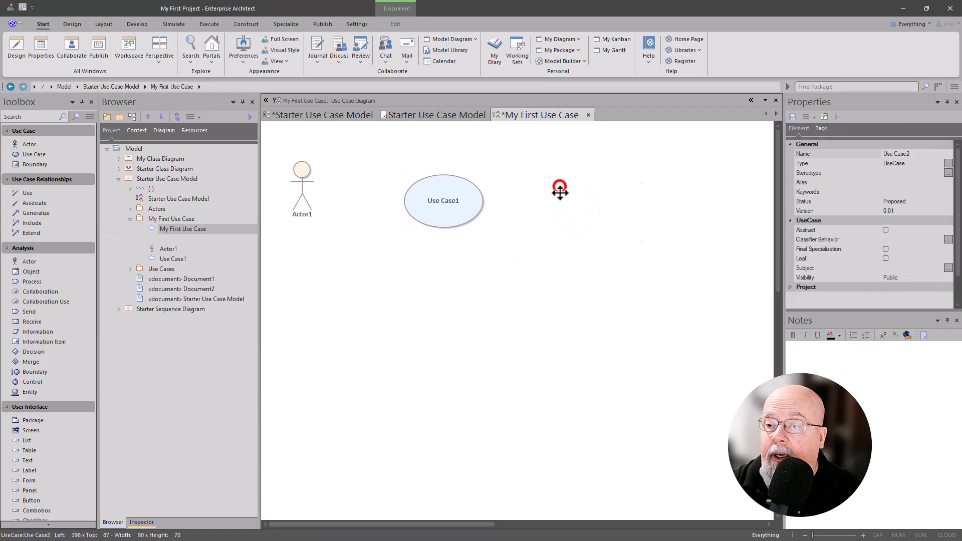
left_click(495, 271)
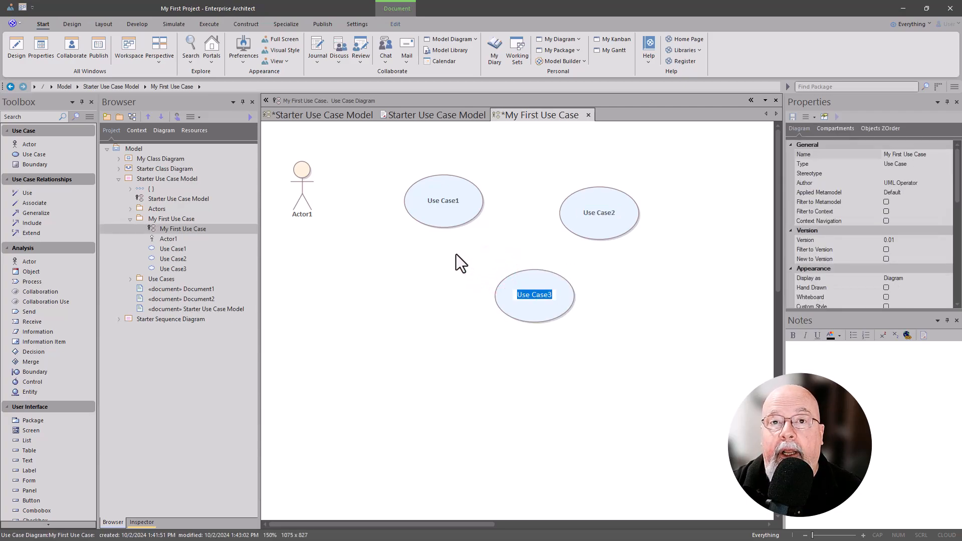
Step: Connect Actor1 to Use Case1 with an association and shift the actor so that the connector runs horizontally
left_click(300, 191)
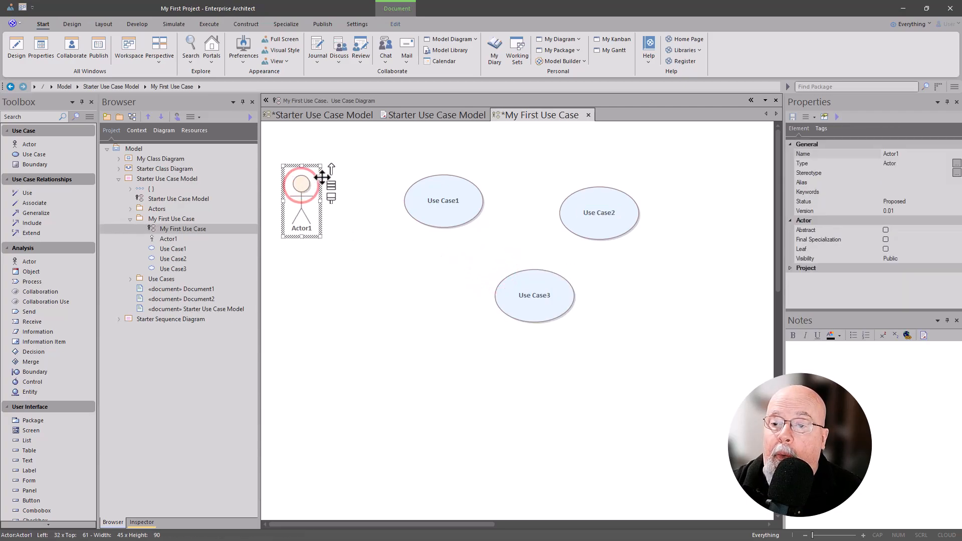
left_click_drag(332, 168, 424, 203)
left_click(443, 210)
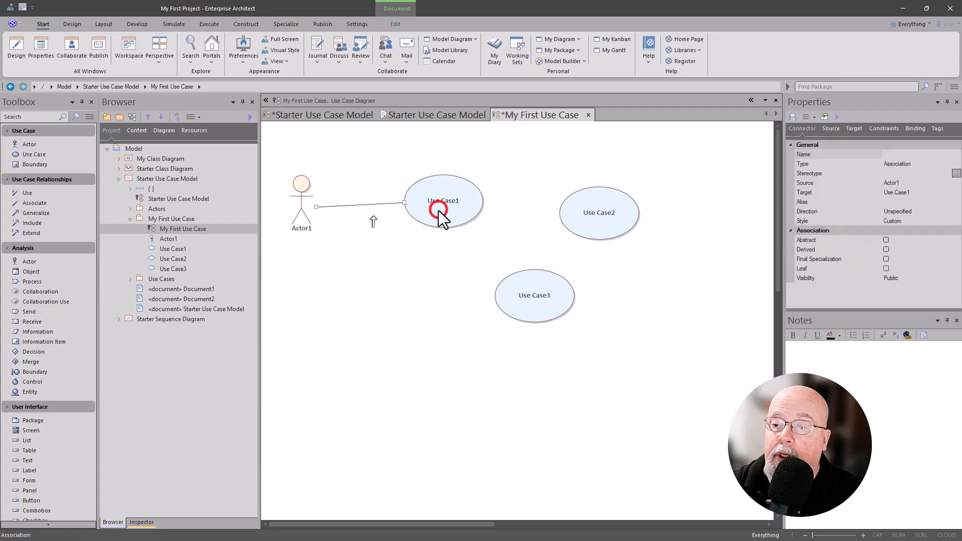
left_click(290, 189)
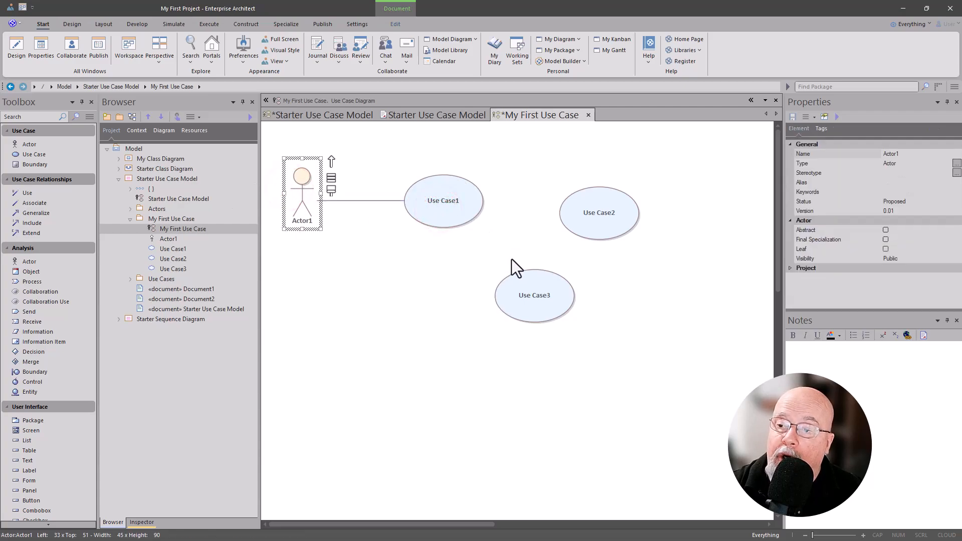
Step: Rename the use case connected to the actor as Place Order
left_click(455, 207)
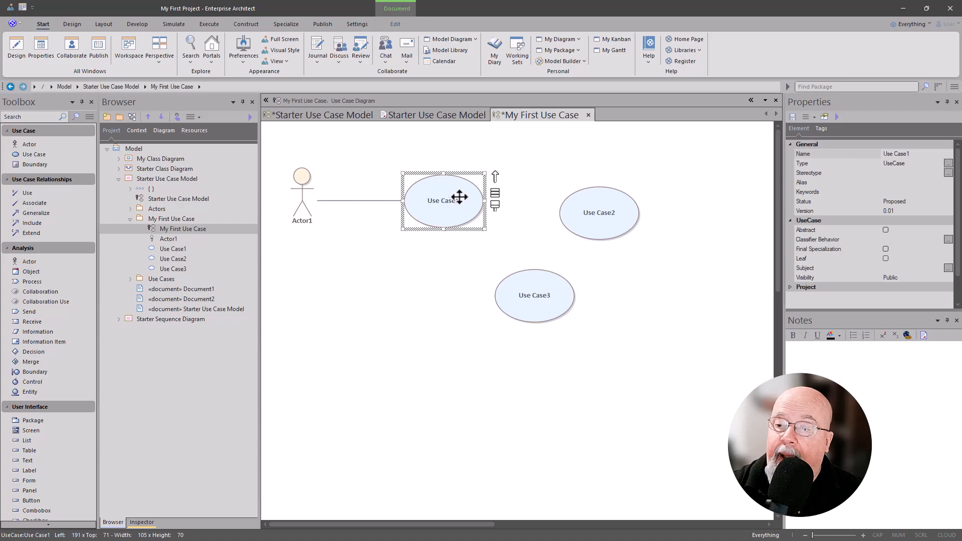
left_click(432, 201)
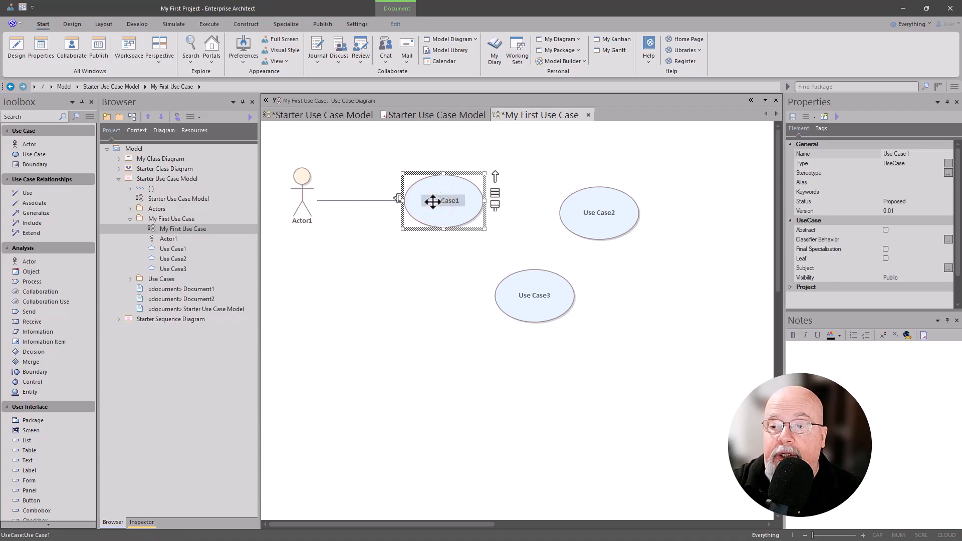
key("F2")
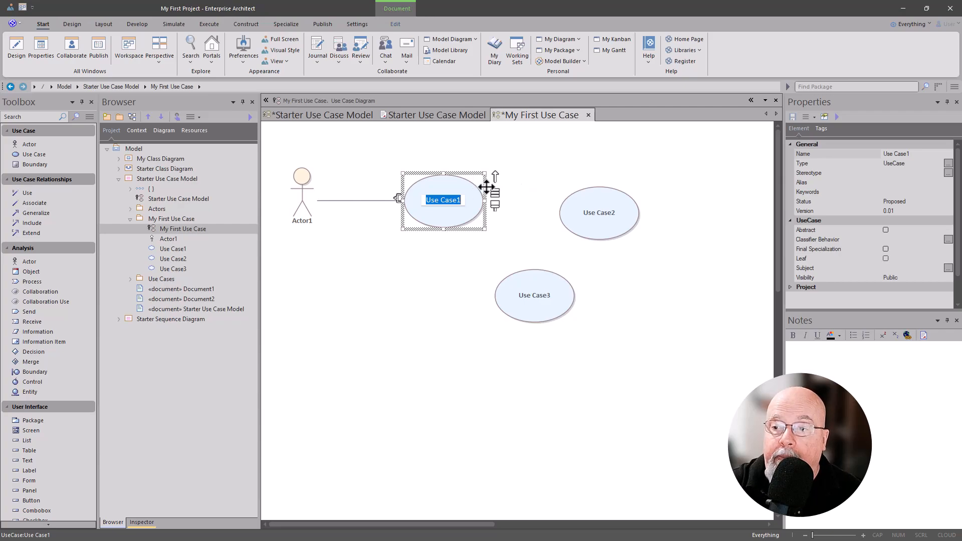
type("Place Order")
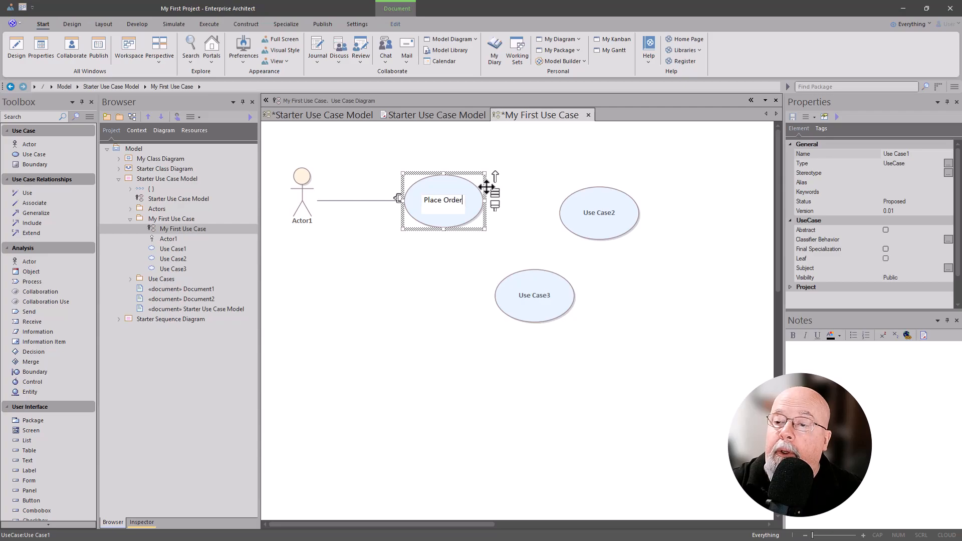
key("Return")
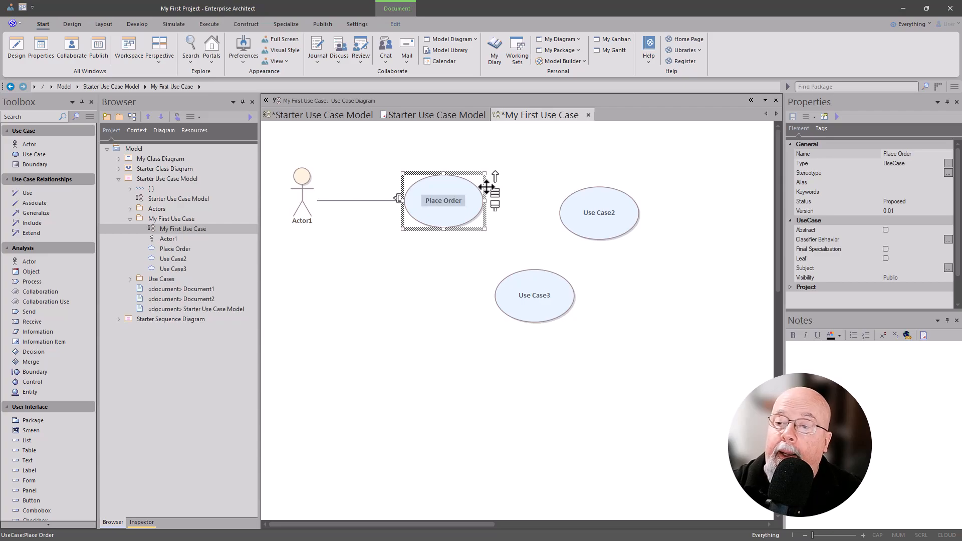
Step: Rename Use Case2 as Purchase Item
left_click(589, 206)
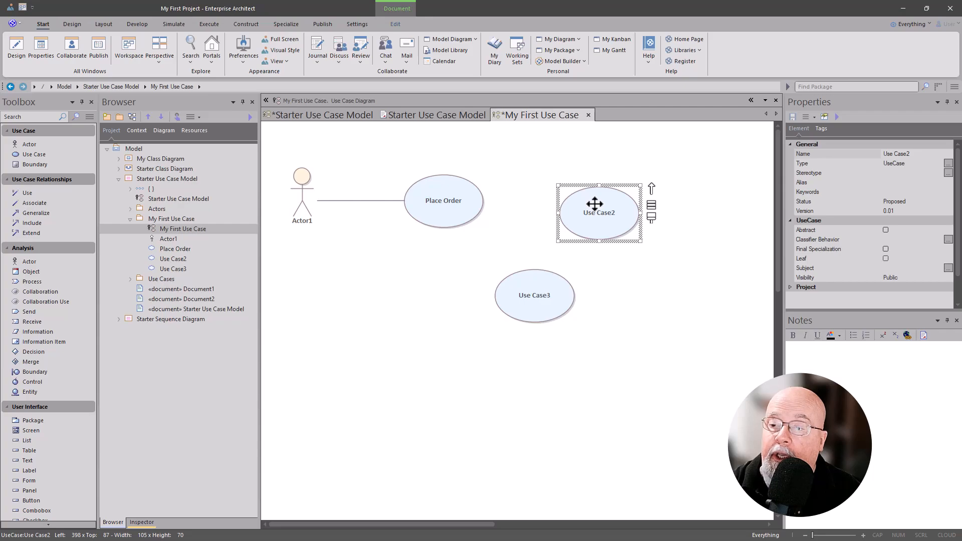
left_click(599, 212)
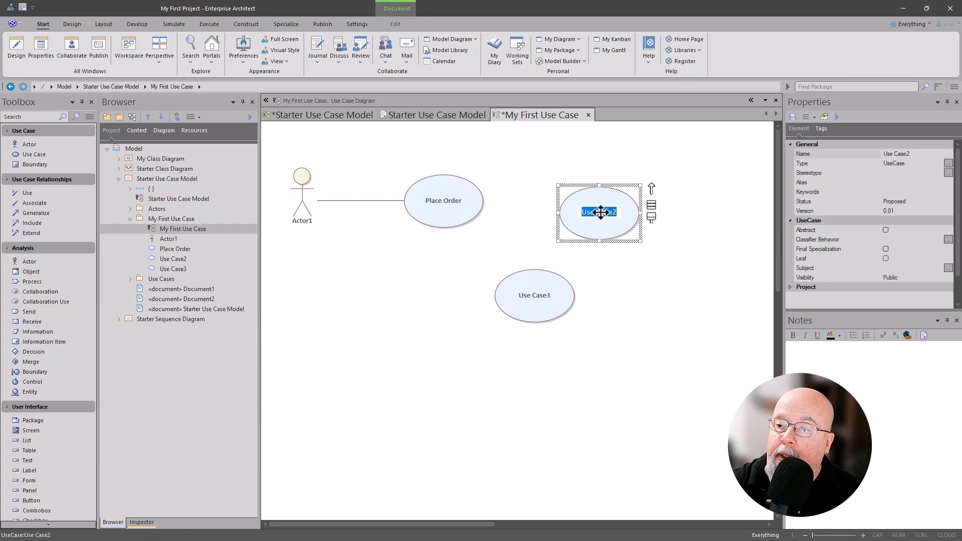
key("BackSpace")
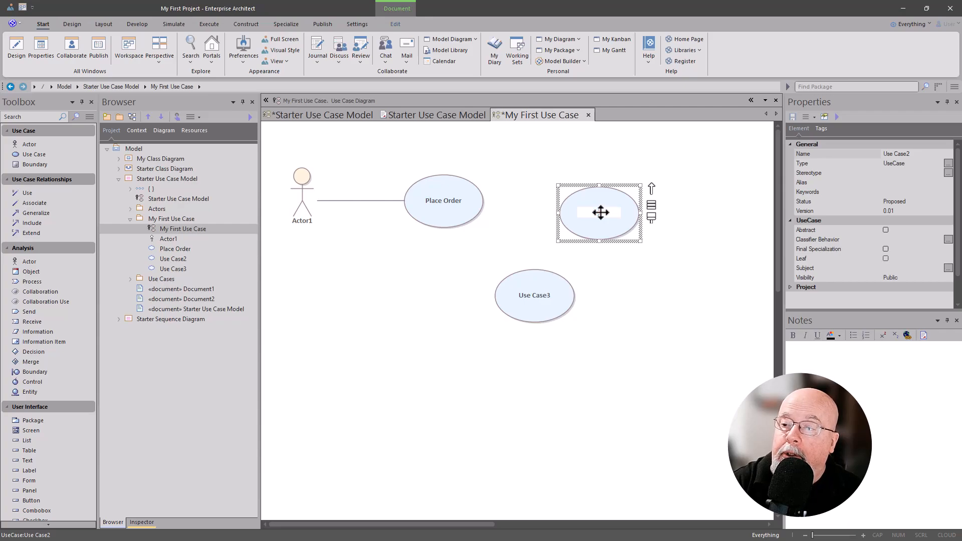
type("Purchase Item")
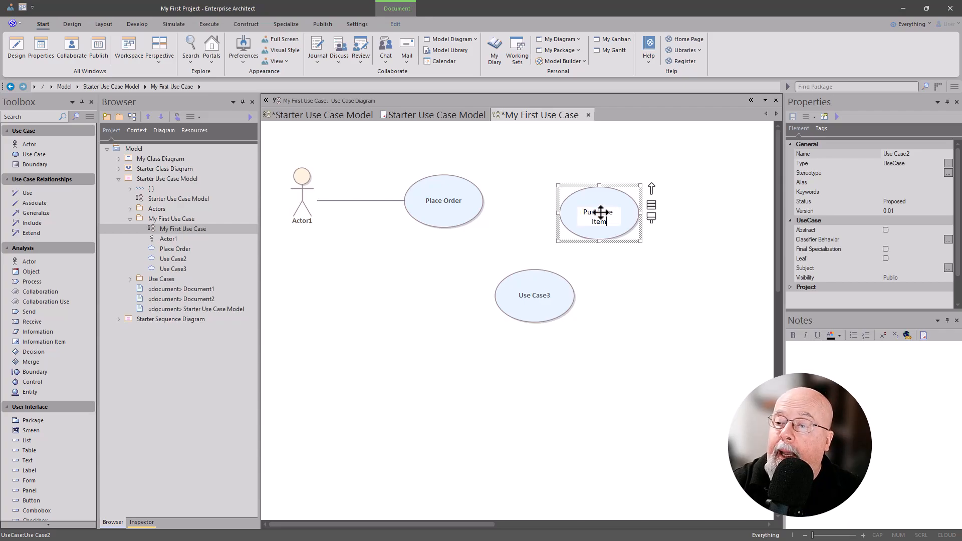
key("Return")
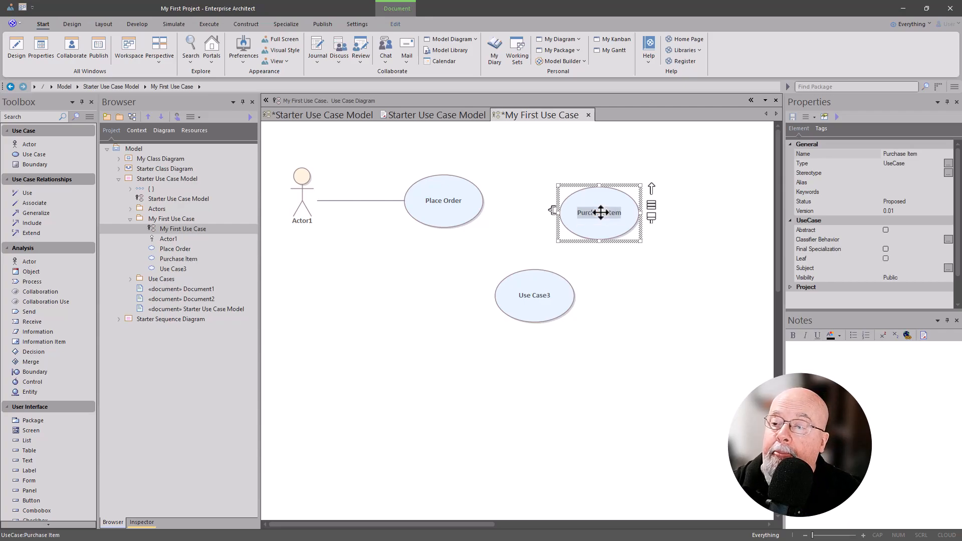
Step: Rename Use Case3 as Make Payment
left_click(534, 299)
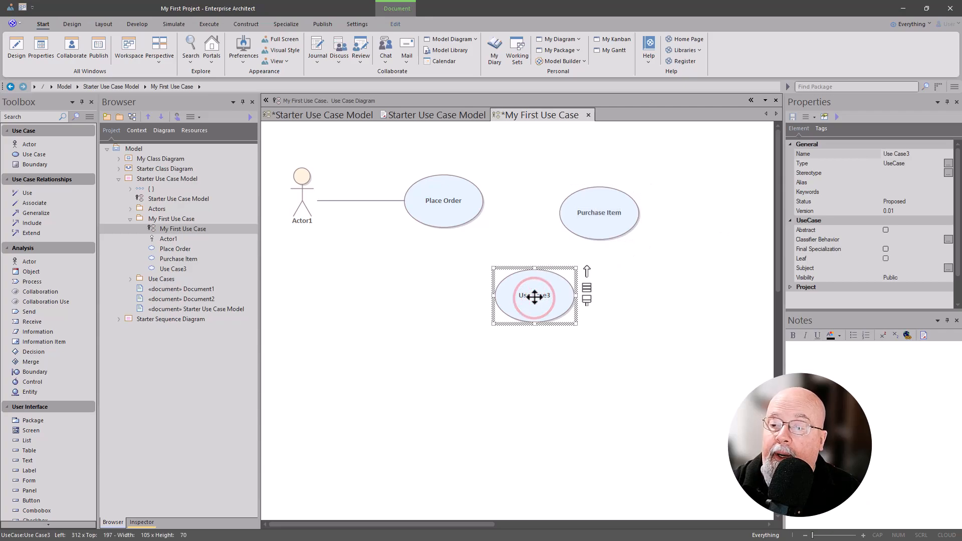
key("F2")
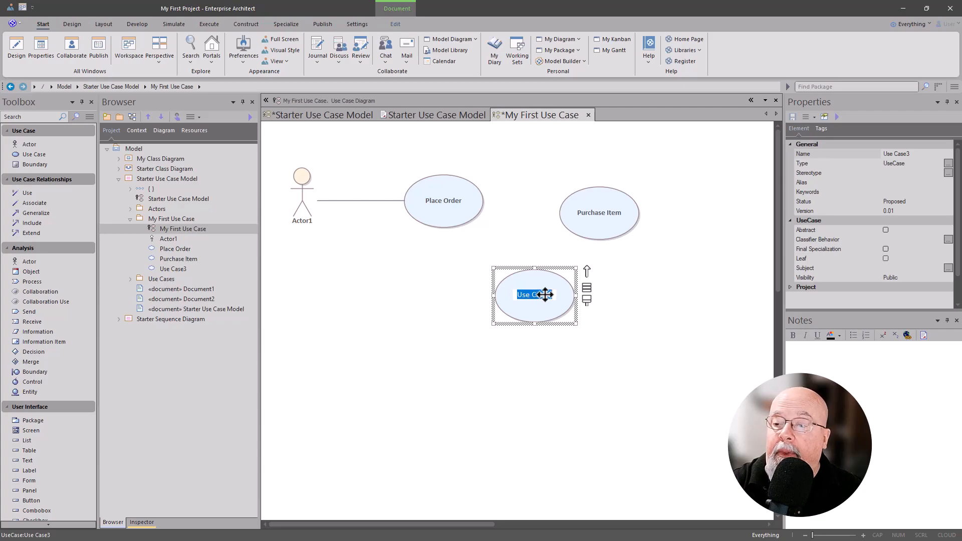
type("Make Payme")
key("Return")
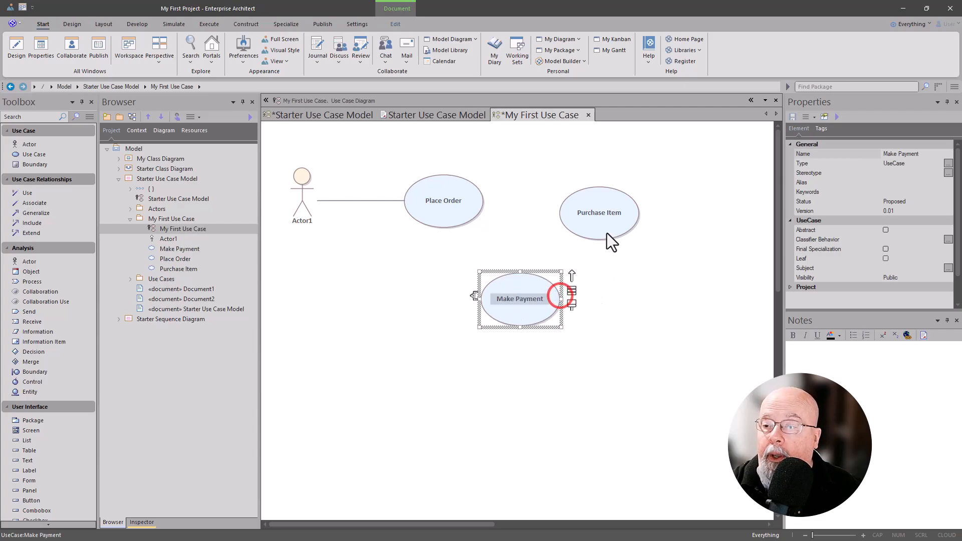
Step: Connect the Place Order use case to Purchase Item with an Association
left_click(607, 215)
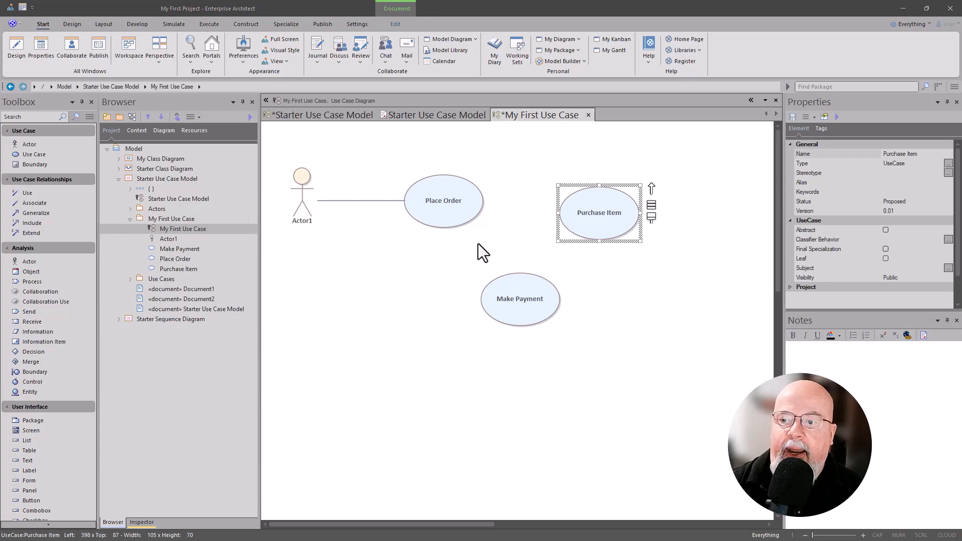
left_click(454, 213)
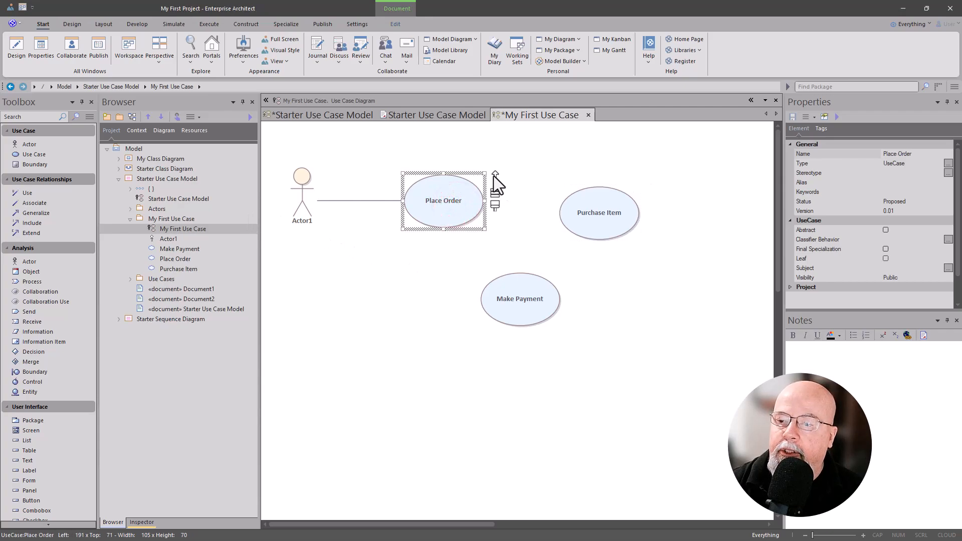
left_click_drag(495, 175, 603, 217)
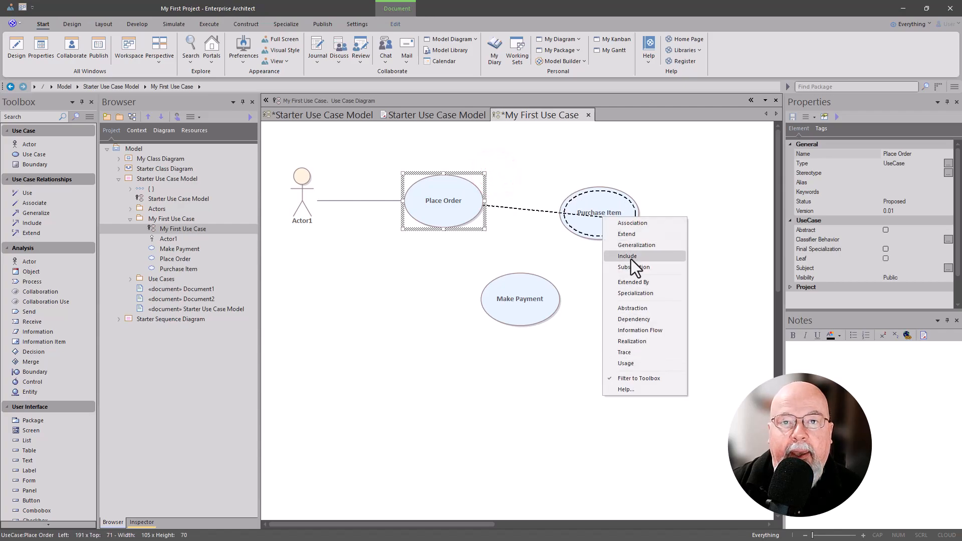
left_click(626, 226)
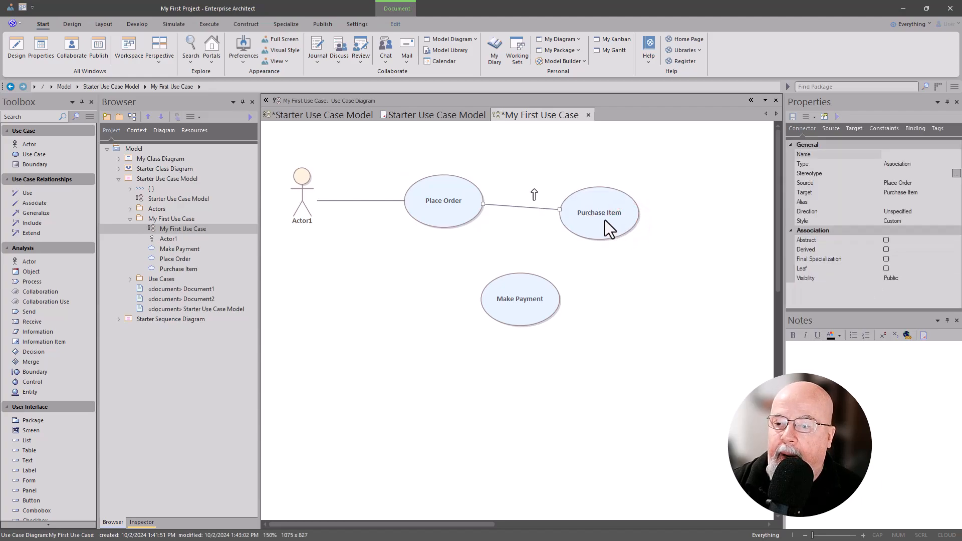
Step: Connect Purchase Item to Make Payment with an Associate relationship
left_click(605, 220)
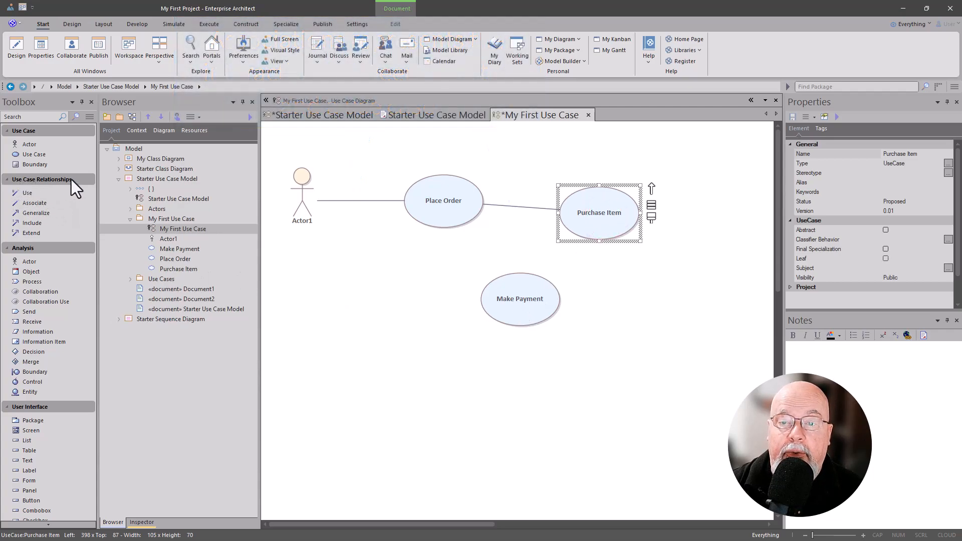
left_click(41, 204)
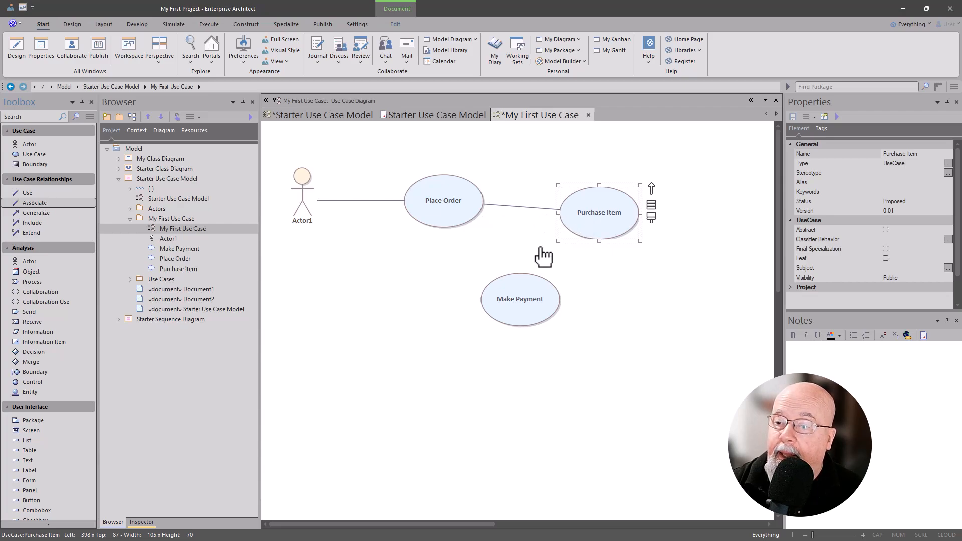
left_click_drag(593, 225, 522, 297)
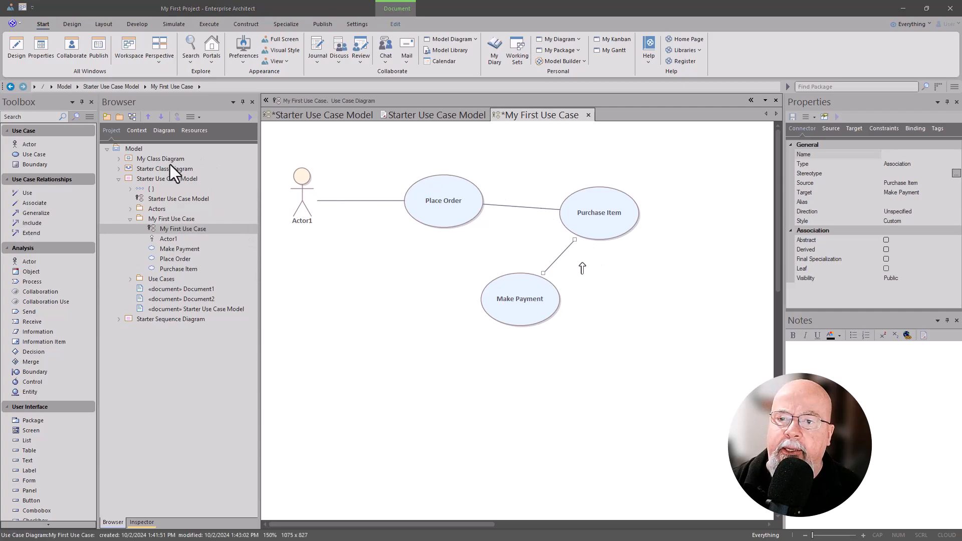
Step: Add a use case named Apply Discount beside Make Payment, below Purchase Item
left_click_drag(37, 154, 650, 303)
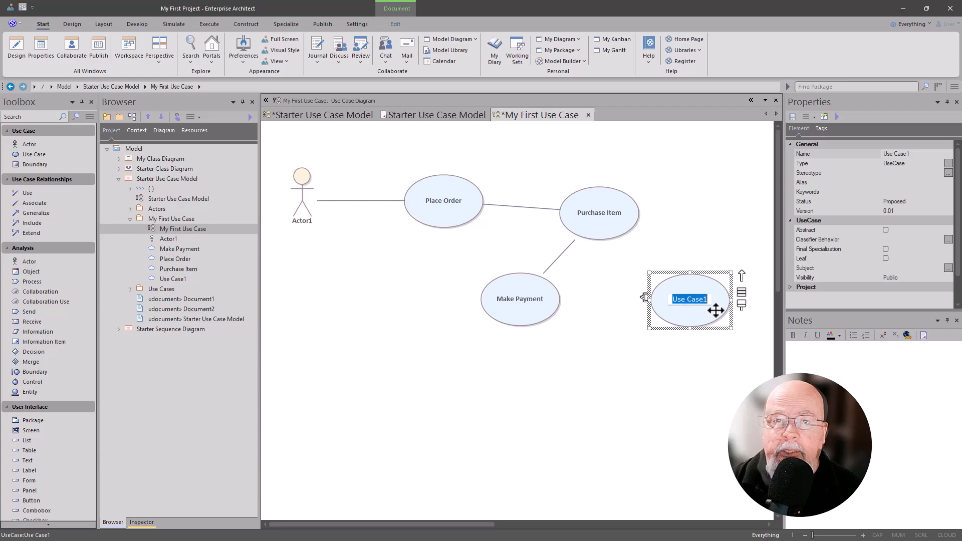
type("Apply Discount")
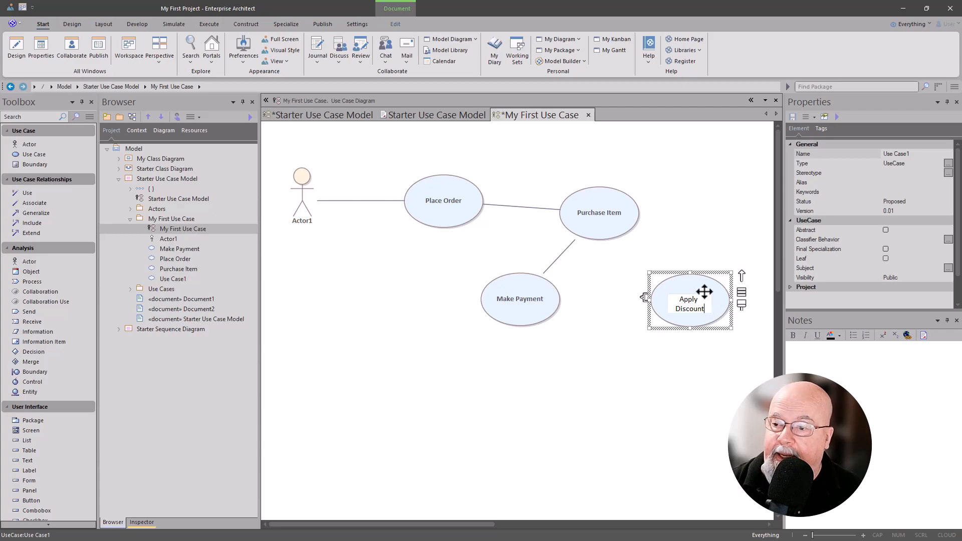
left_click(596, 225)
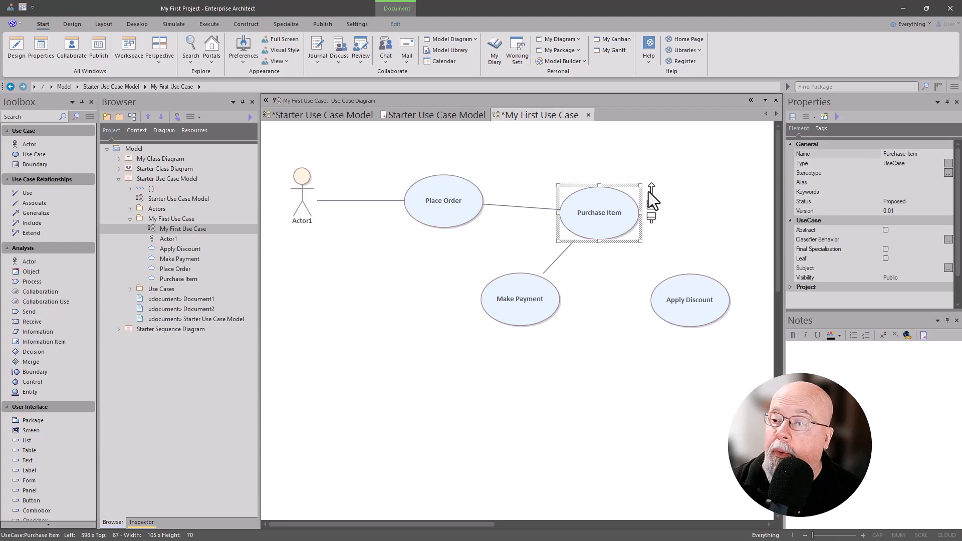
Step: Link Purchase Item to Apply Discount with an Extend relationship and shift its «extend» label up onto the connector
left_click_drag(651, 189, 675, 293)
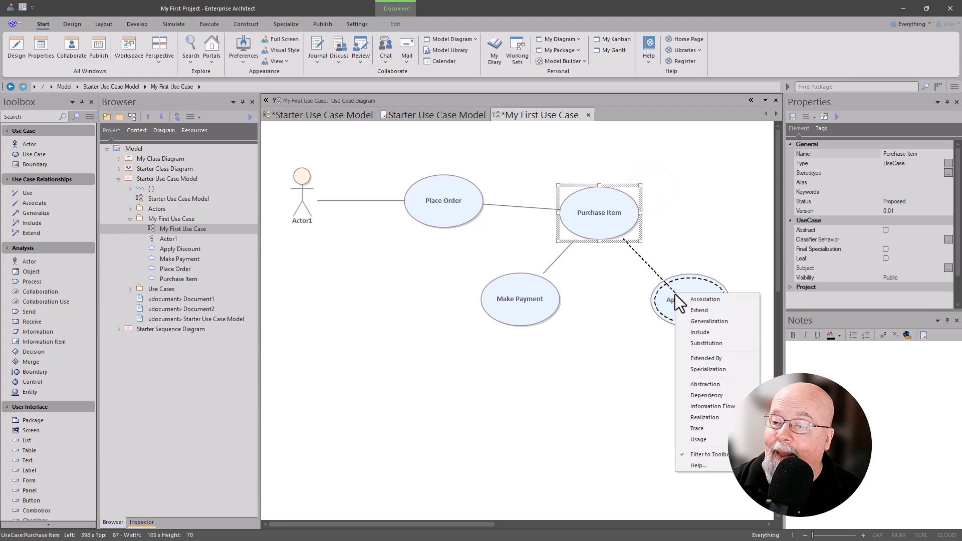
left_click(725, 311)
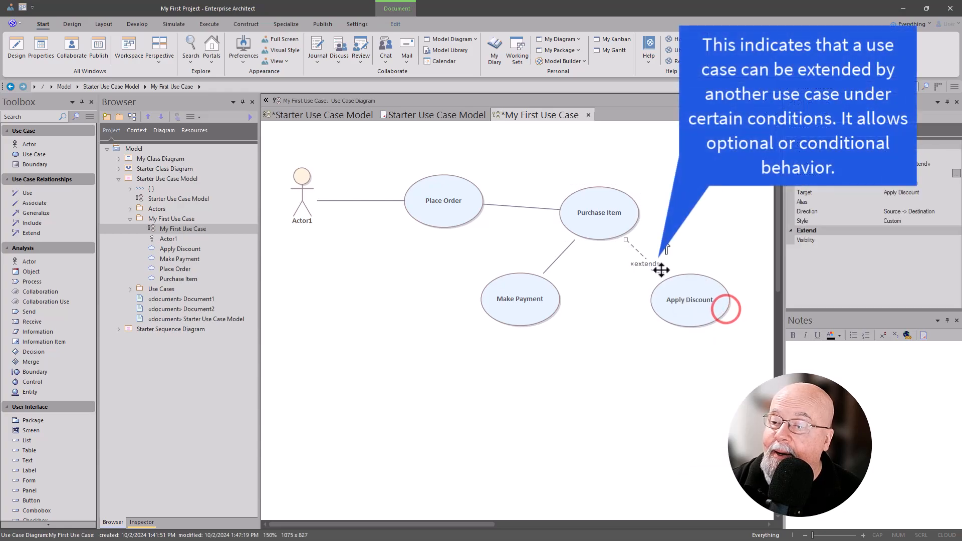
left_click(643, 263)
left_click_drag(647, 254, 649, 254)
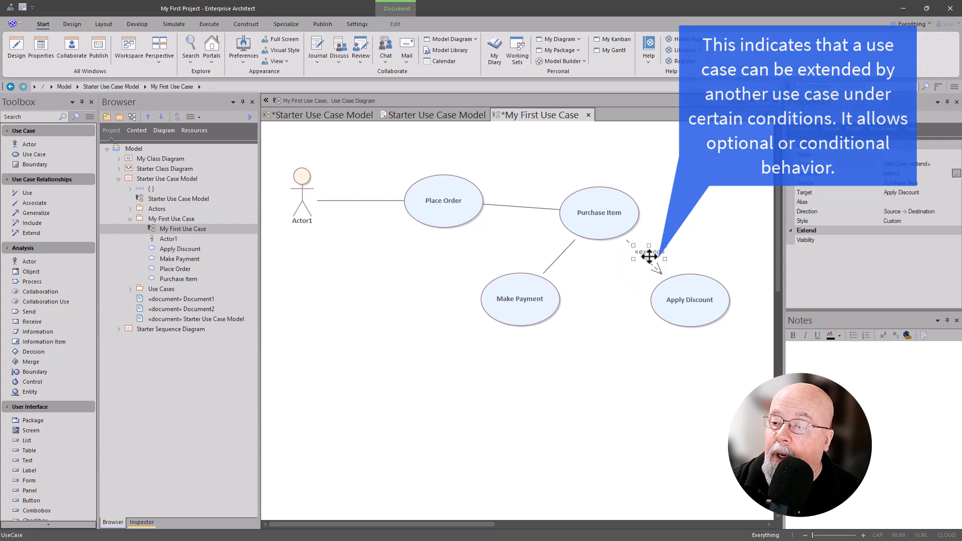
key("ctrl+s")
Step: Arrange Purchase Item and Make Payment in a vertical column beneath Place Order, with Apply Discount diagonally below and to the right of Purchase Item
left_click_drag(527, 303, 441, 414)
left_click_drag(581, 215, 437, 303)
left_click_drag(688, 310, 603, 367)
left_click(429, 406)
left_click_drag(435, 404, 449, 402)
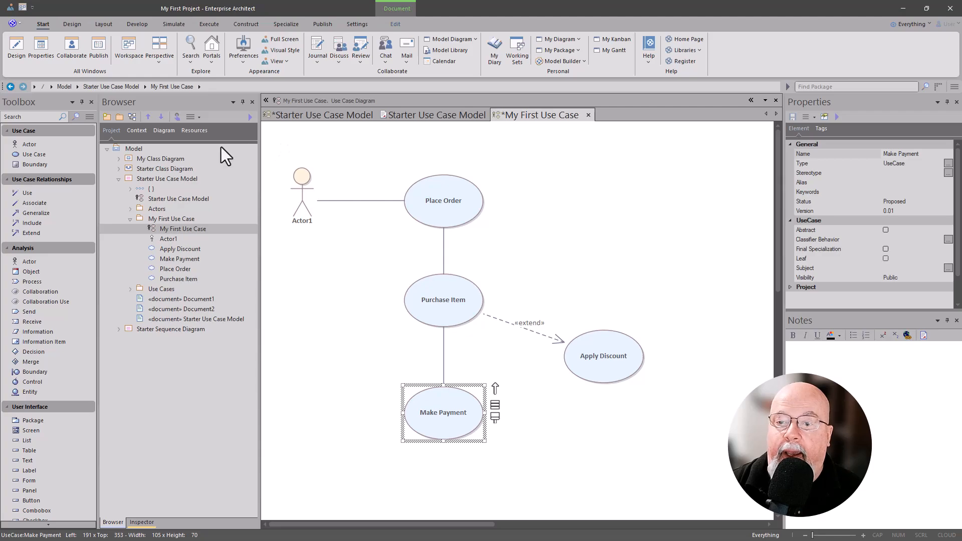
Step: Add a boundary about 405 wide and 385 high that encloses all four use cases but leaves Actor1 outside
left_click(43, 165)
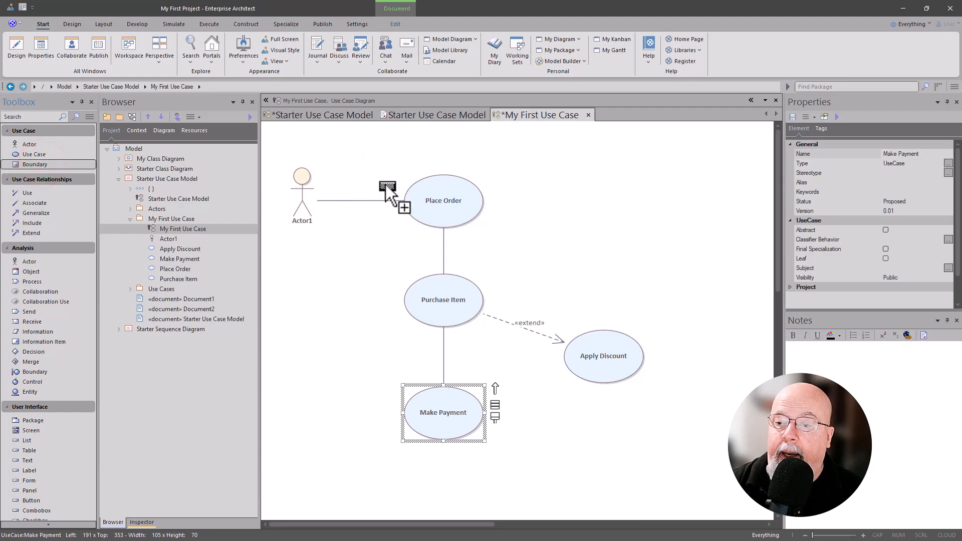
left_click(361, 162)
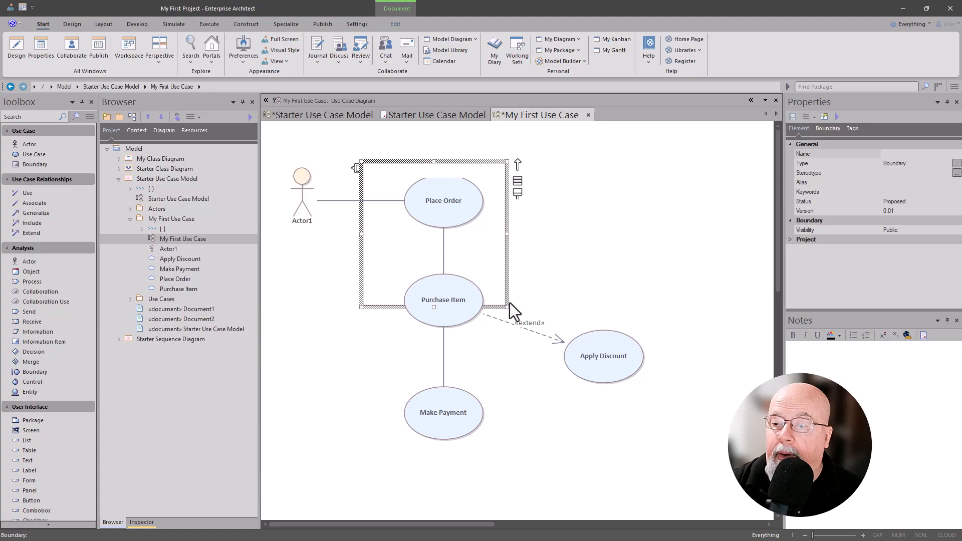
left_click_drag(506, 306, 668, 453)
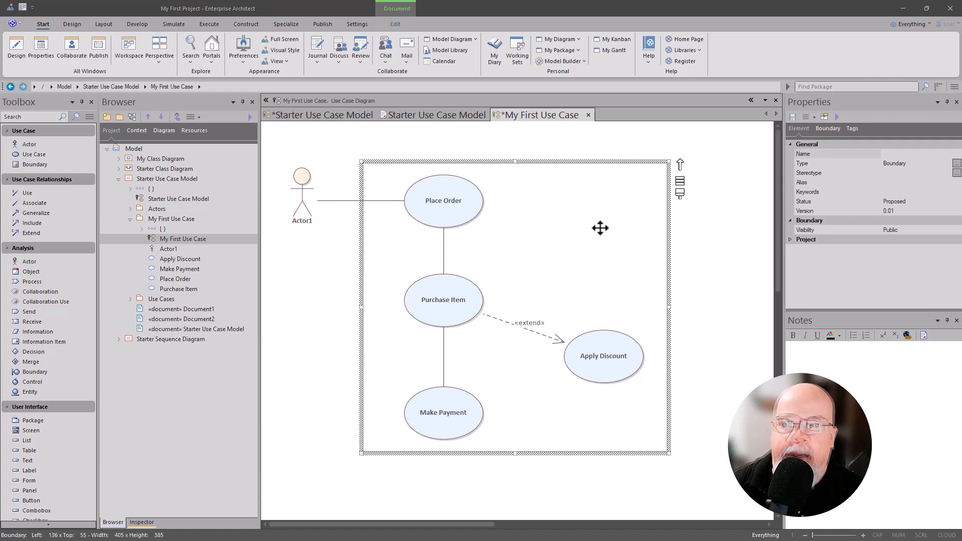
Step: Name the boundary around the use cases Sales System
left_click(592, 212)
double_click(592, 212)
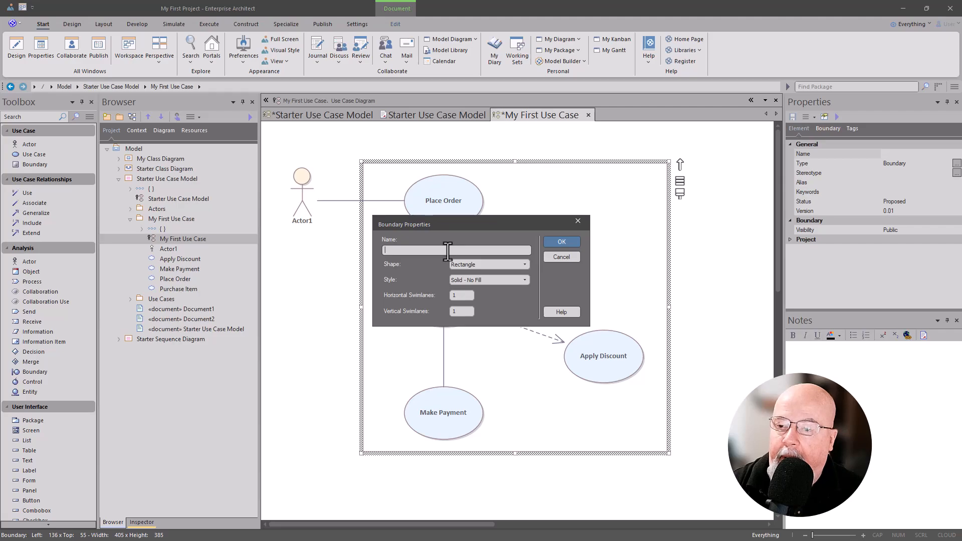
left_click(428, 249)
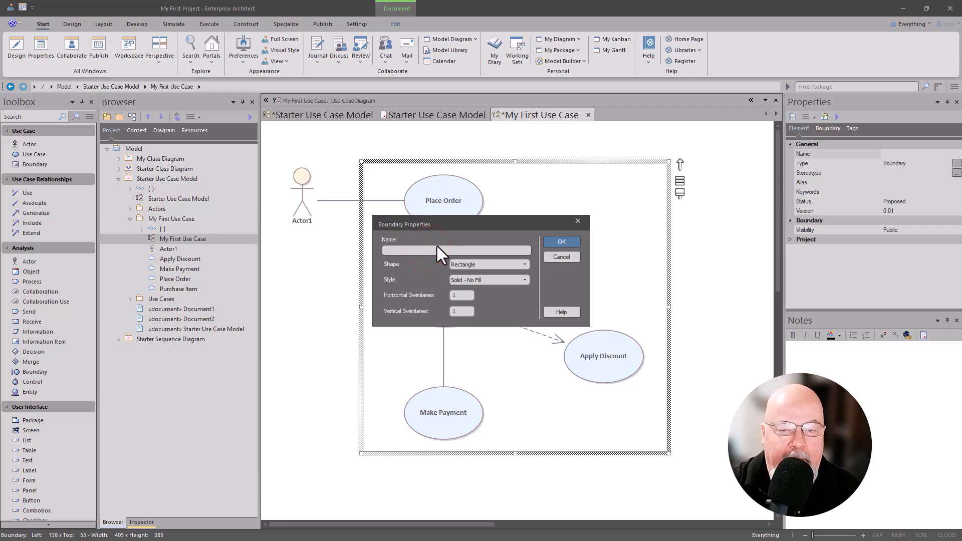
type("Sales System")
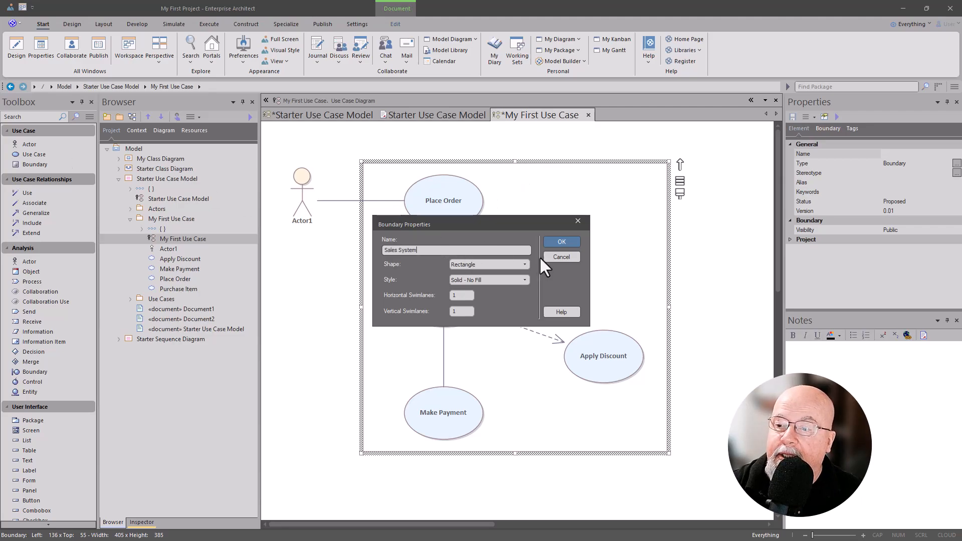
left_click(560, 241)
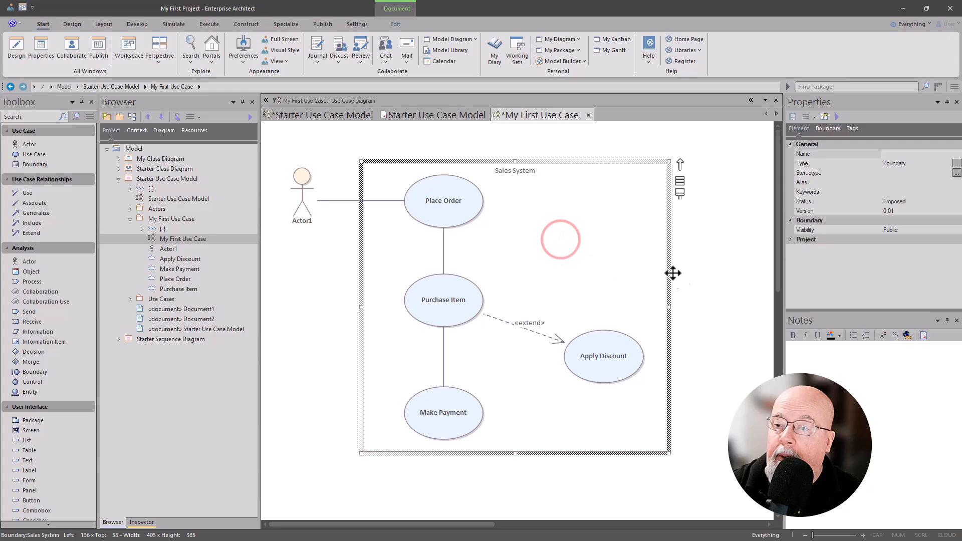
Step: Set the Sales System boundary's font to Bold at size 12
left_click(608, 236)
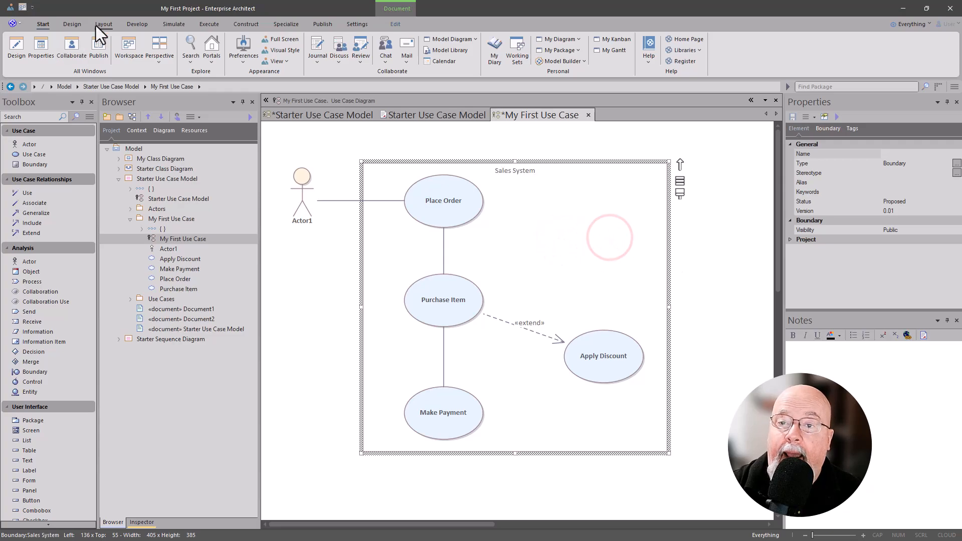
left_click(101, 23)
left_click(167, 58)
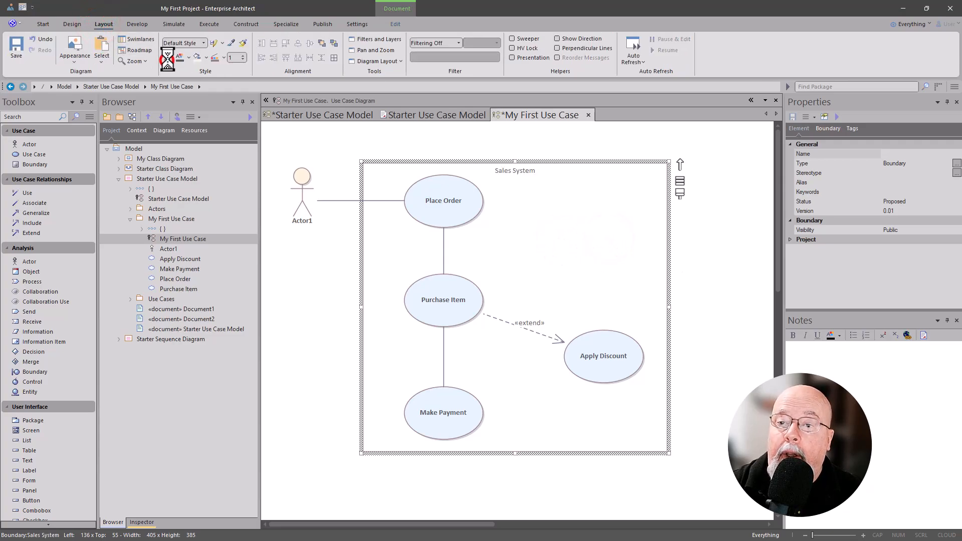
left_click(465, 253)
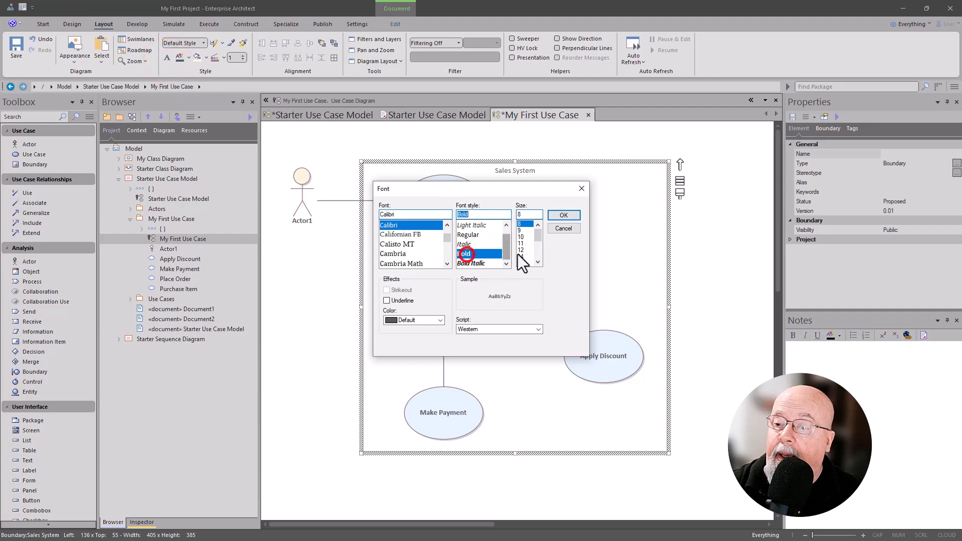
left_click(524, 250)
left_click(563, 216)
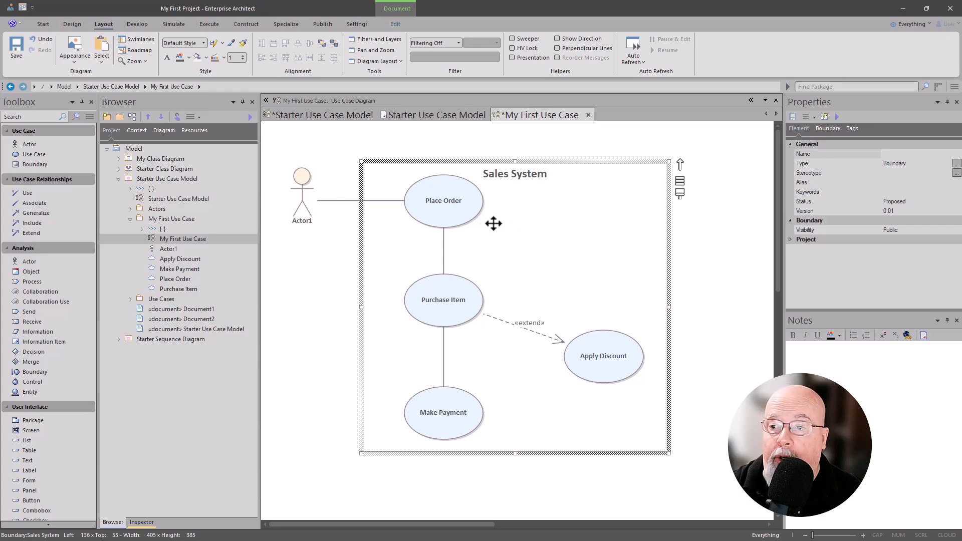
Step: Set the Sales System boundary's shape to Rounded Rectangle
double_click(530, 224)
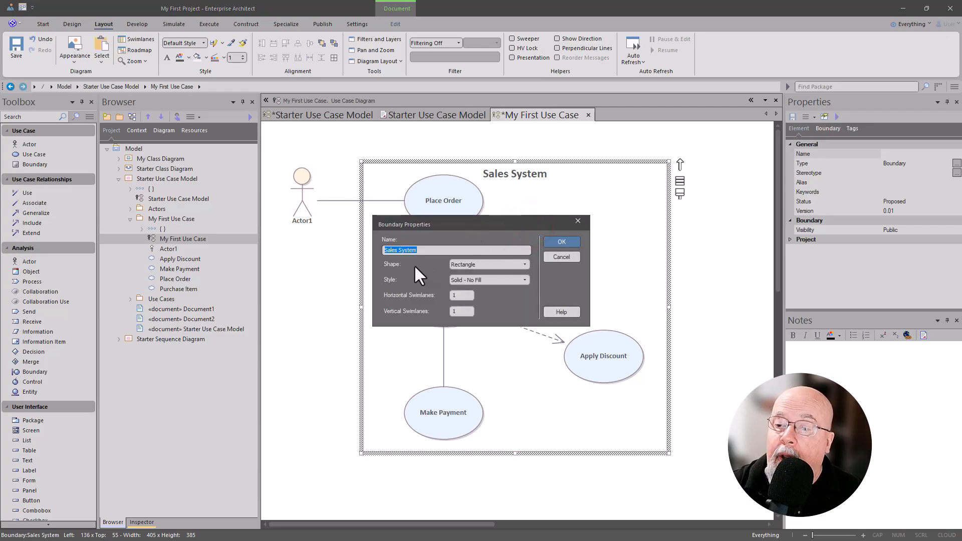
left_click(524, 265)
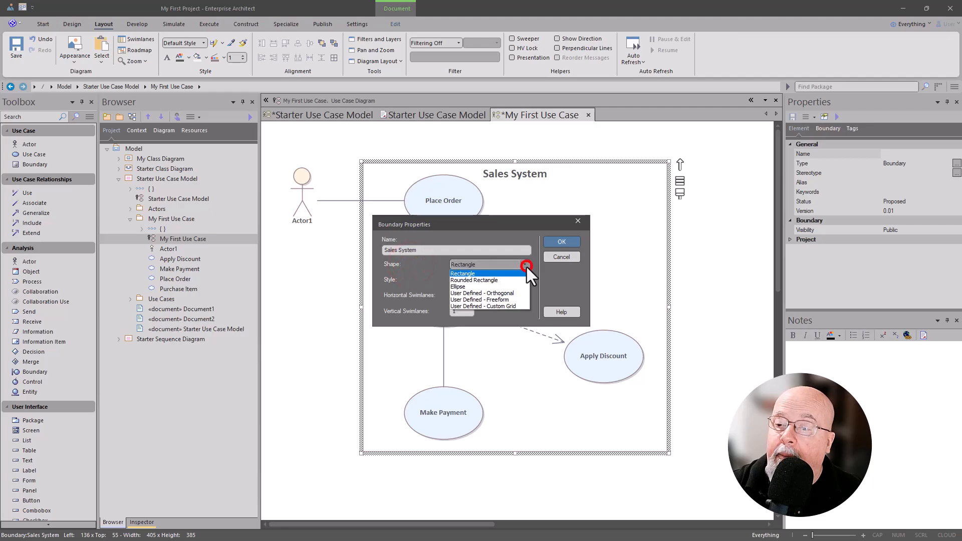
left_click(488, 280)
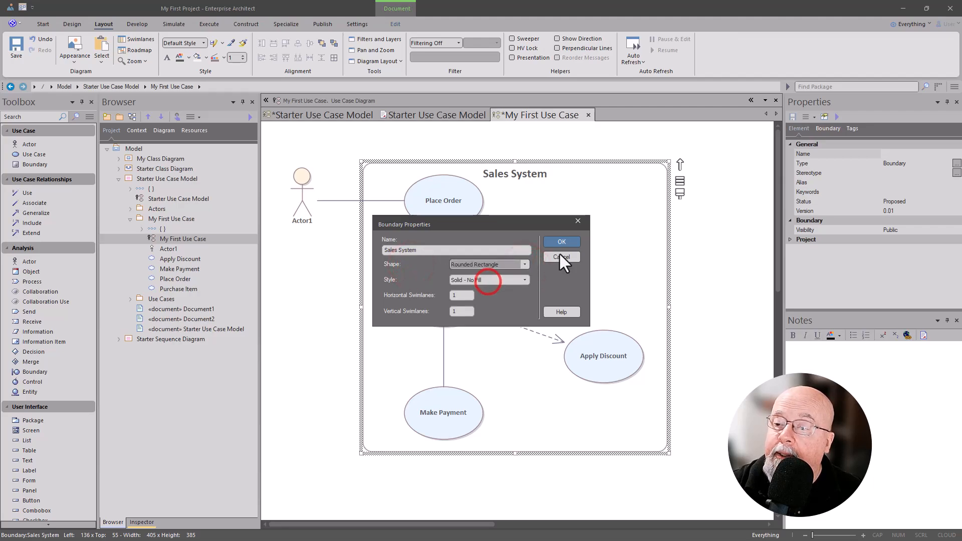
left_click(560, 242)
Step: Set the Sales System boundary's shape to Ellipse and reopen its properties
double_click(560, 242)
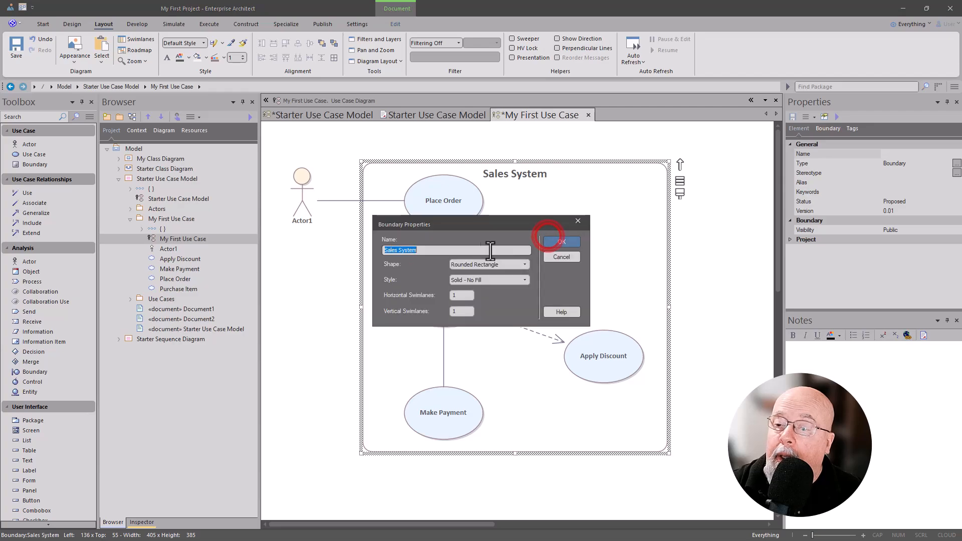
left_click(525, 262)
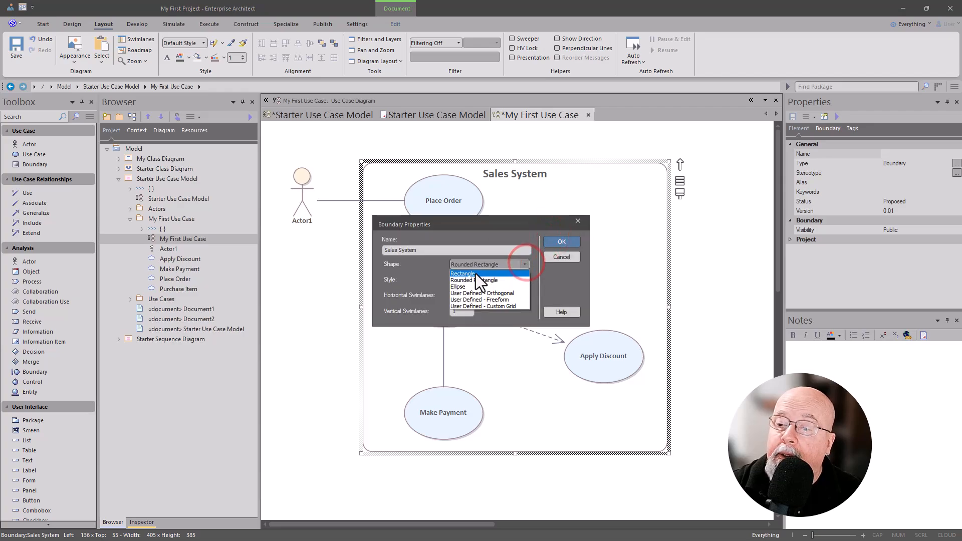
left_click(463, 285)
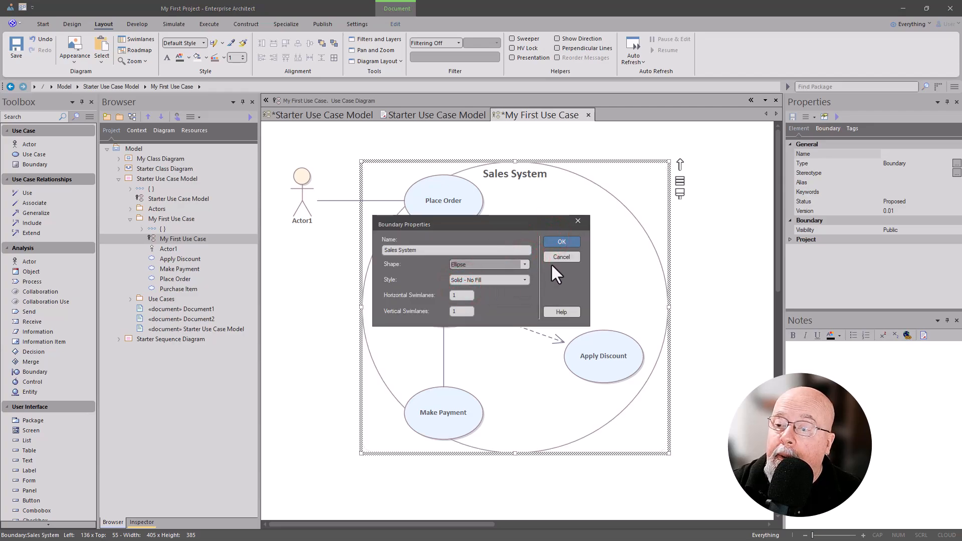
left_click(557, 242)
double_click(557, 241)
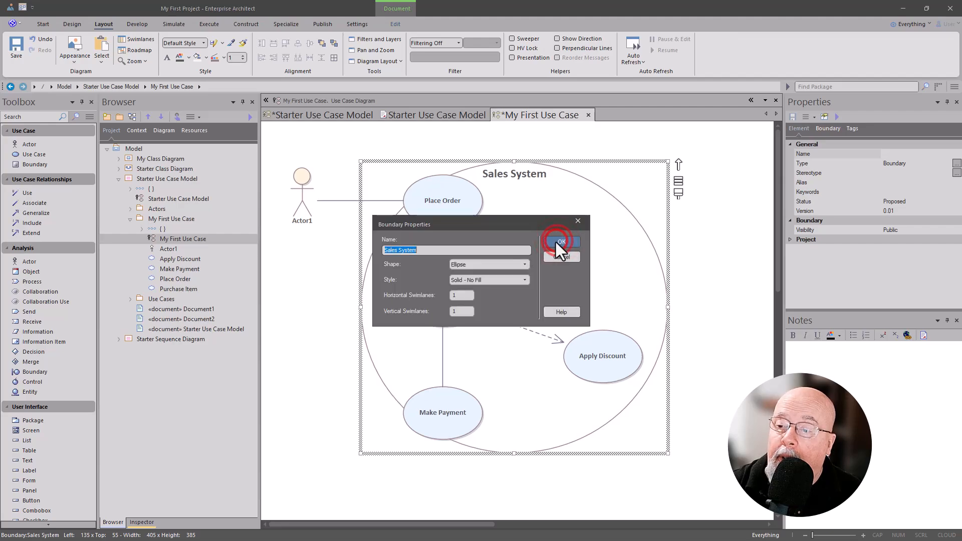
Step: Set the Sales System boundary's style to Dashed and fill the boundary with bright green
left_click(526, 279)
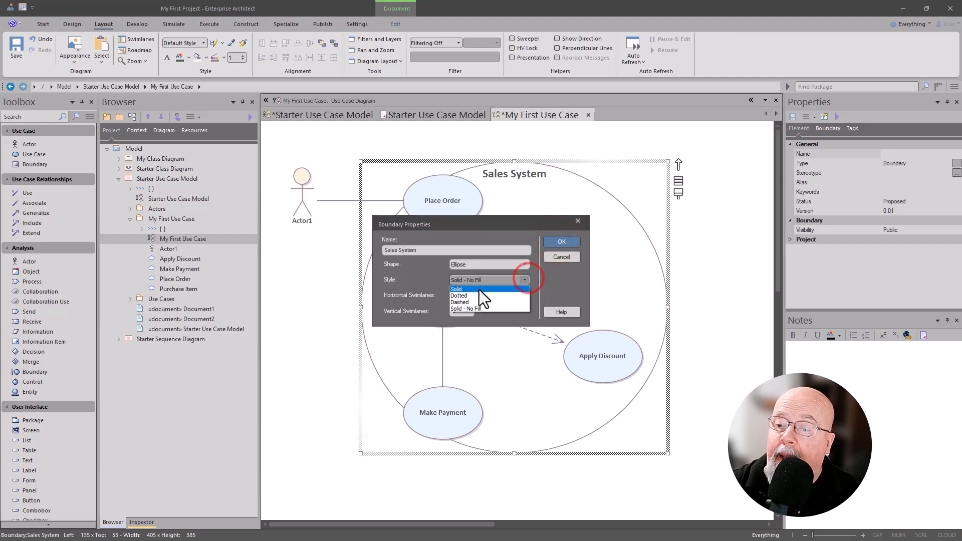
left_click(471, 300)
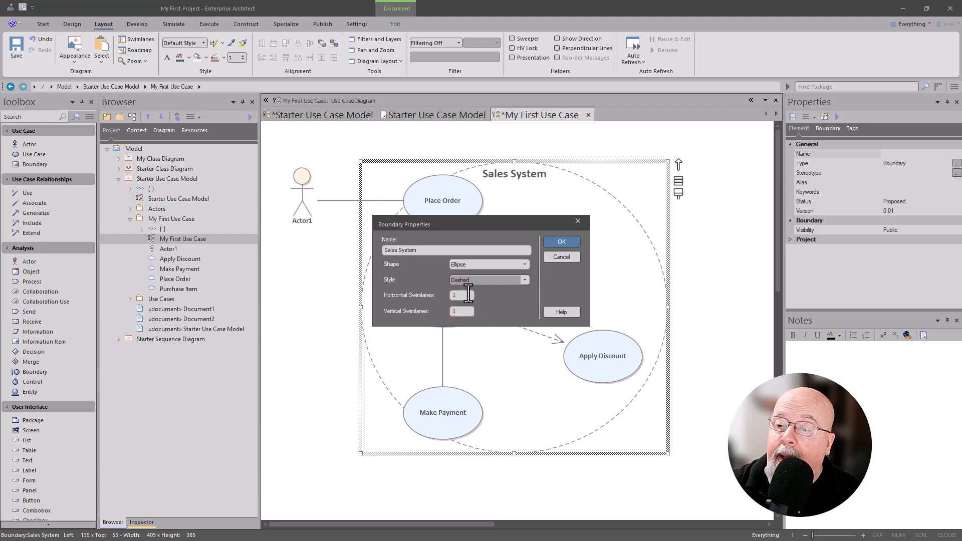
left_click(551, 242)
left_click(205, 59)
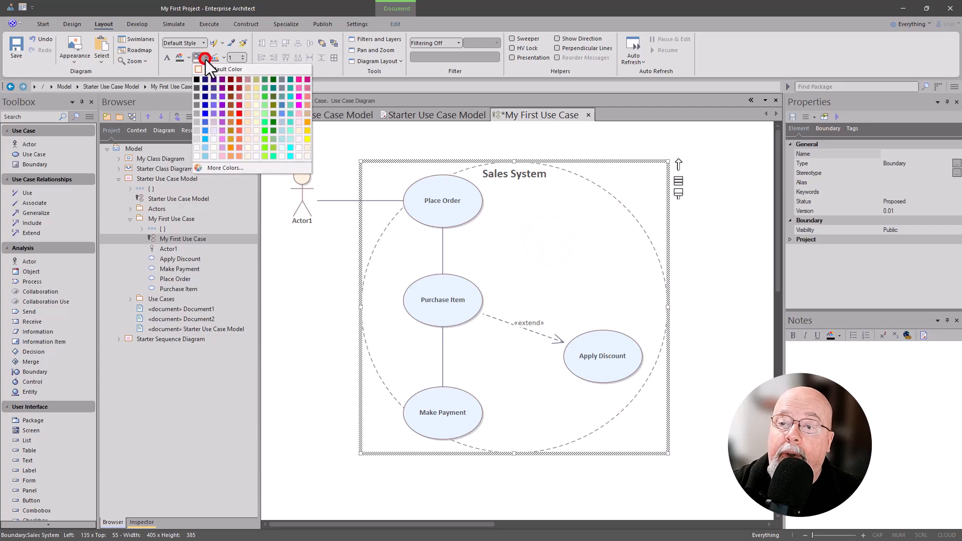
left_click(266, 123)
Step: Try the Solid - No Fill style on the Sales System boundary and settle on Solid
double_click(506, 211)
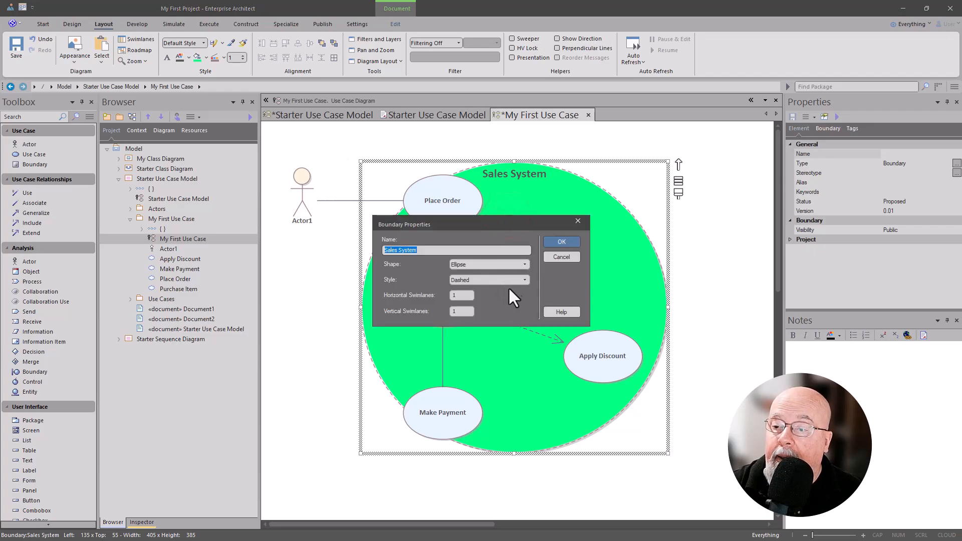
left_click(524, 279)
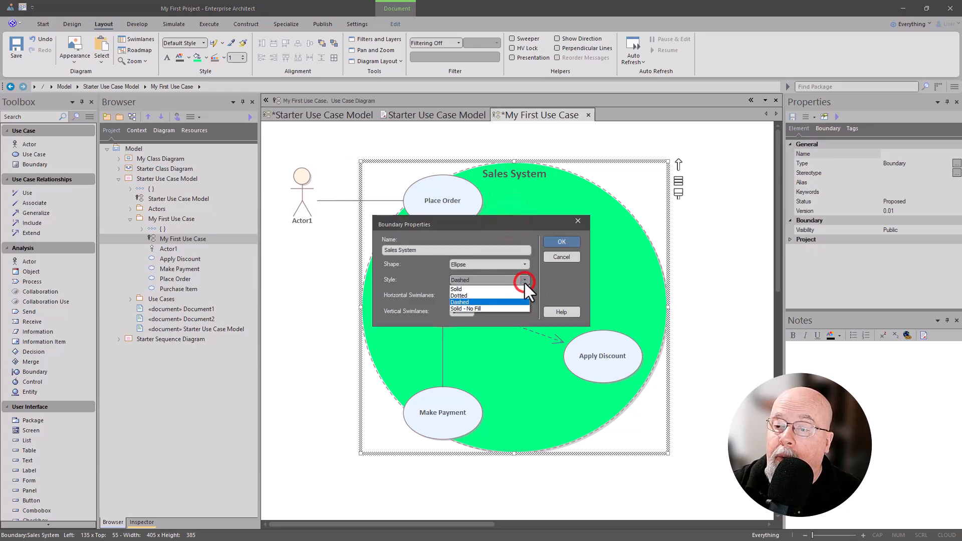
left_click(475, 308)
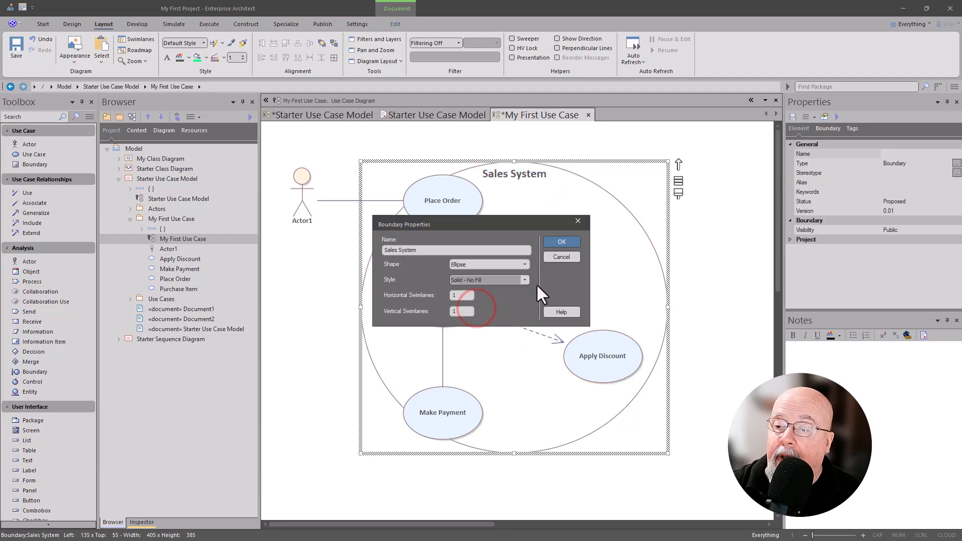
left_click(522, 279)
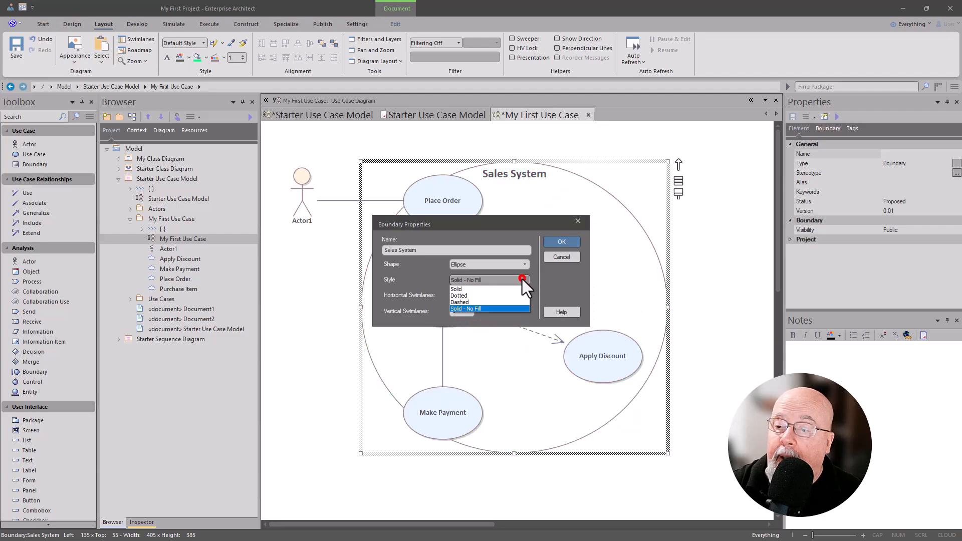
left_click(462, 288)
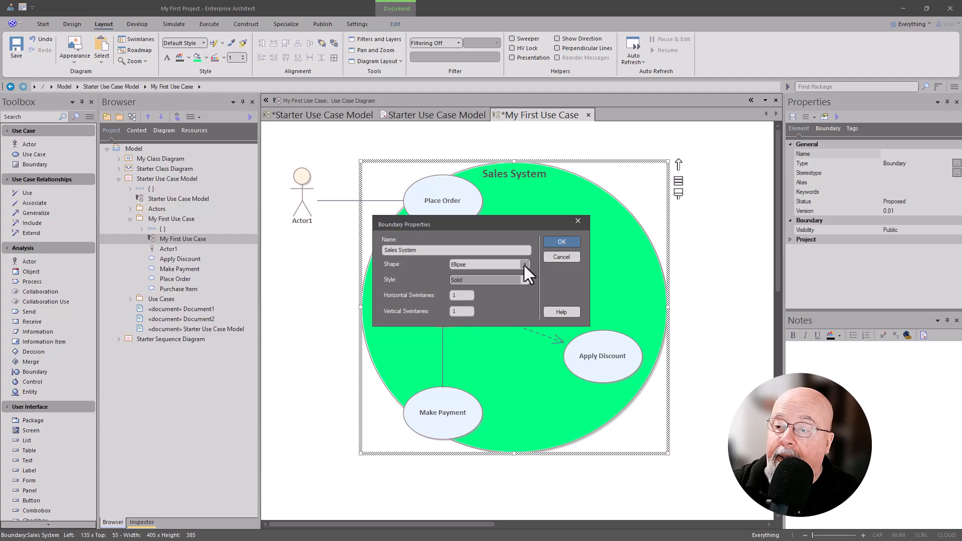
Step: Set the green Sales System boundary's shape back to Rounded Rectangle and apply the boundary properties
left_click(524, 266)
left_click(479, 279)
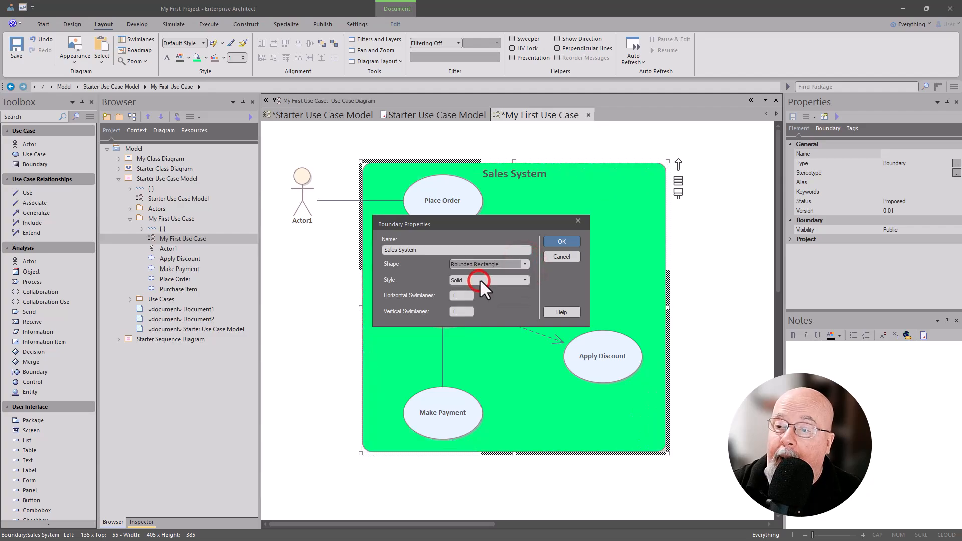
left_click(563, 241)
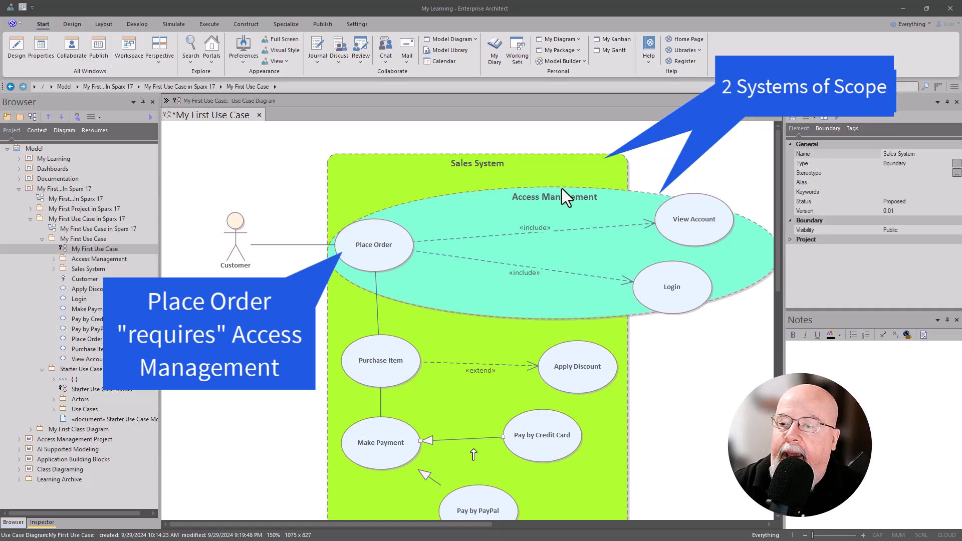
left_click(498, 198)
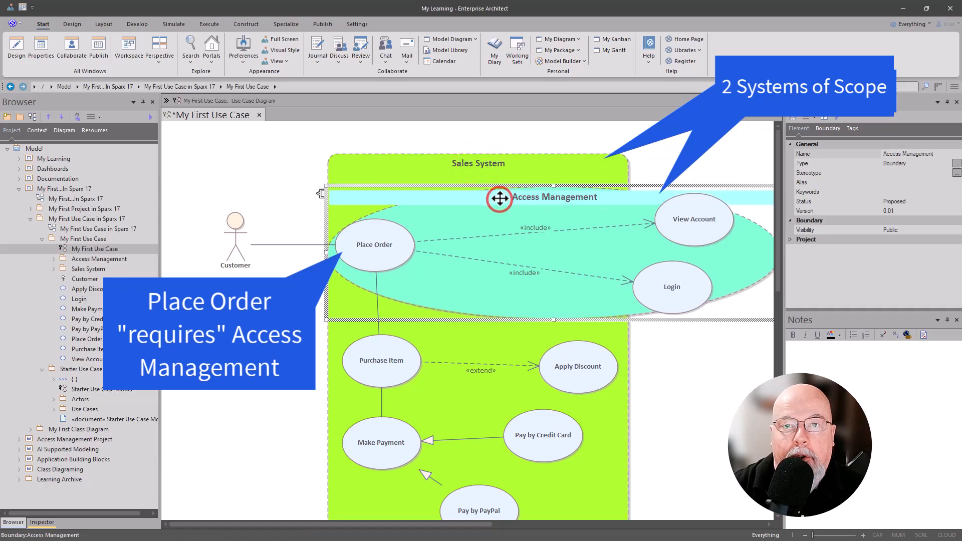
left_click(729, 389)
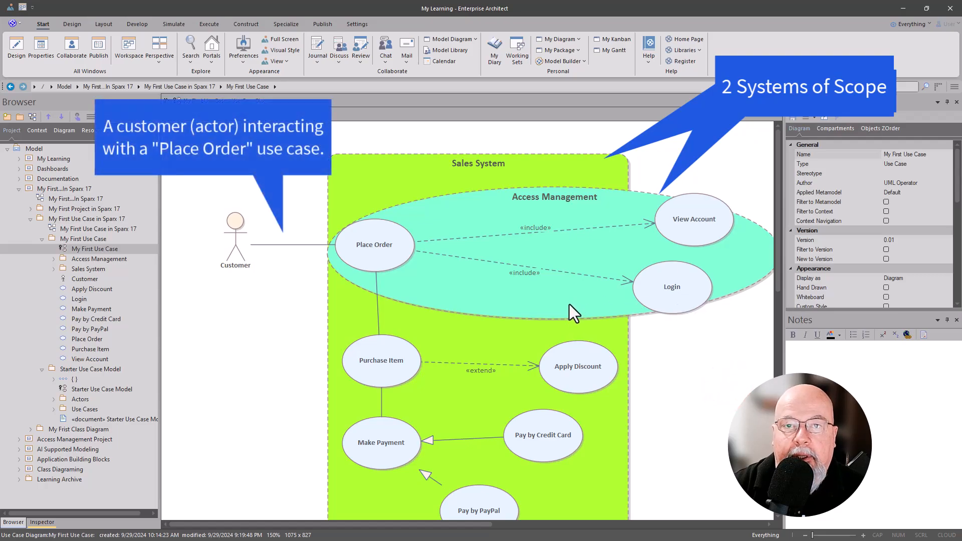